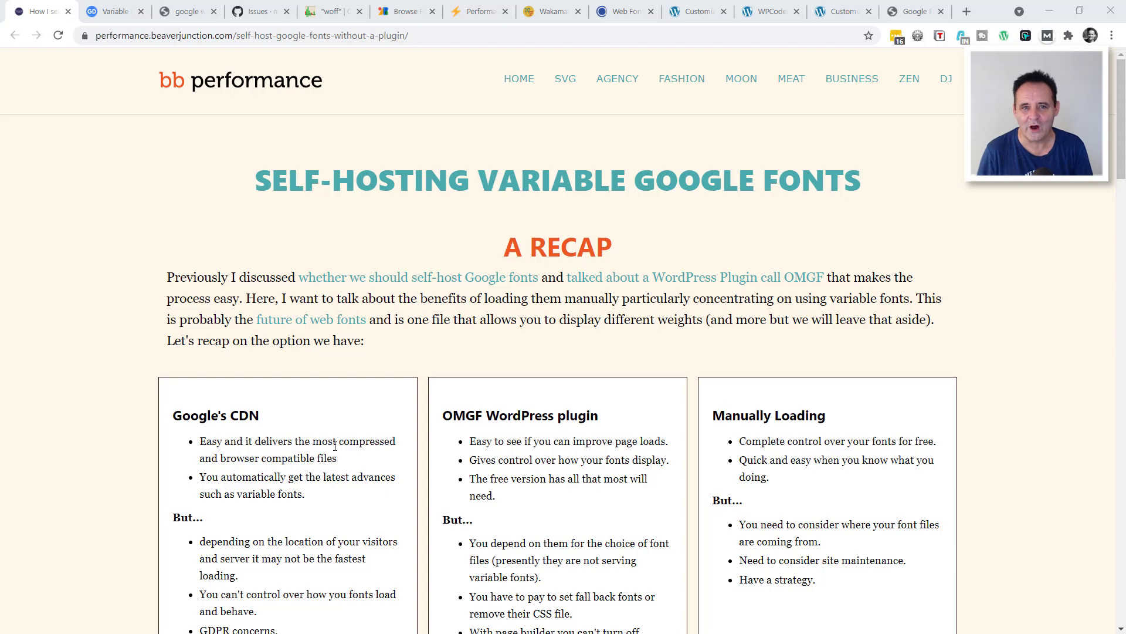
Read the variable fonts article's introduction, plus the self-hosting page's comparison of font loading options and section on where to get font files
click(121, 5)
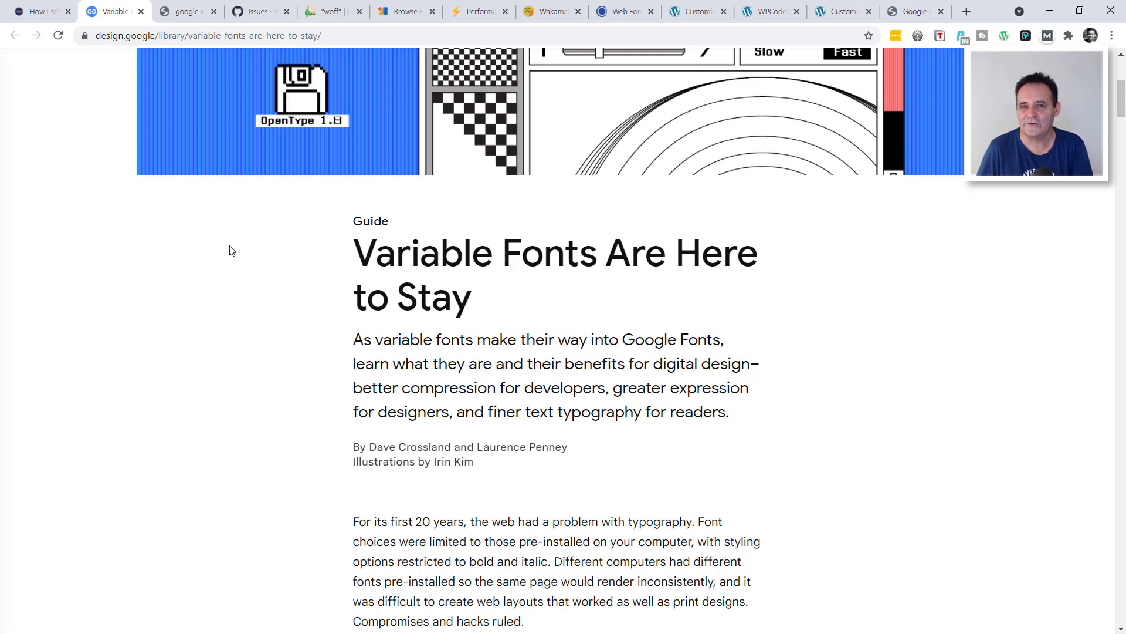
click(47, 15)
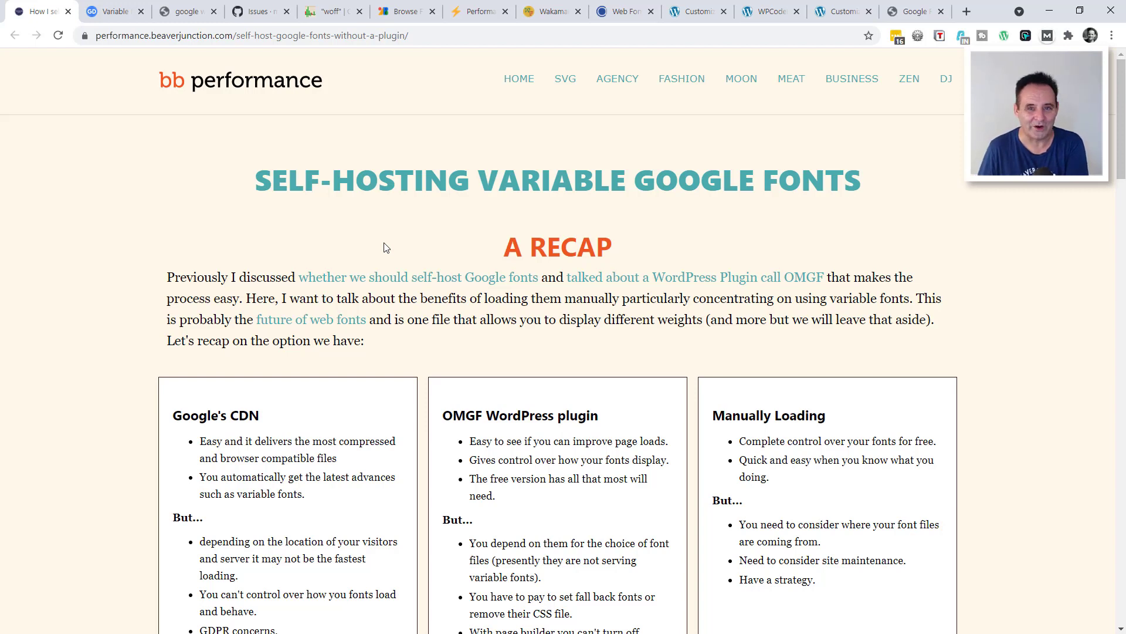
scroll(432, 290, down, 2)
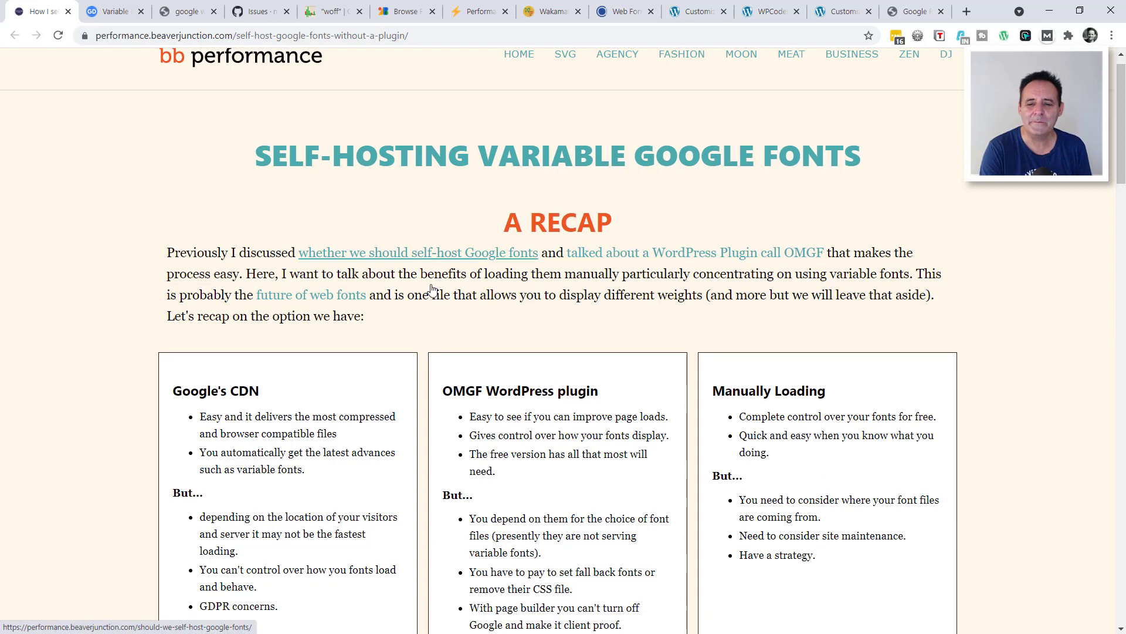
scroll(432, 288, down, 1)
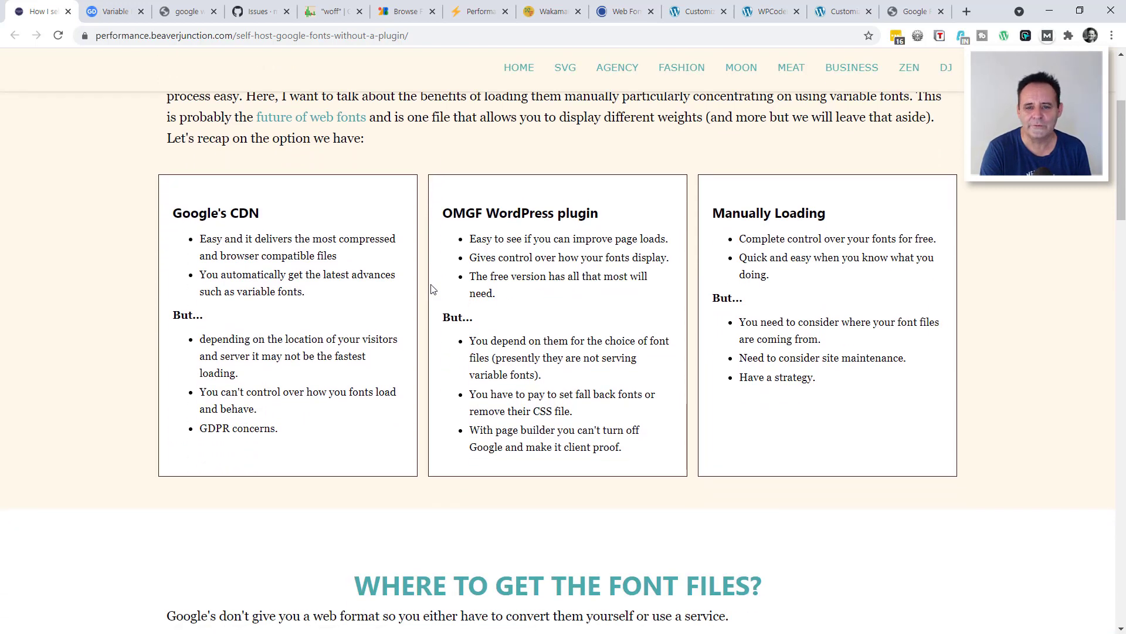
scroll(361, 276, down, 1)
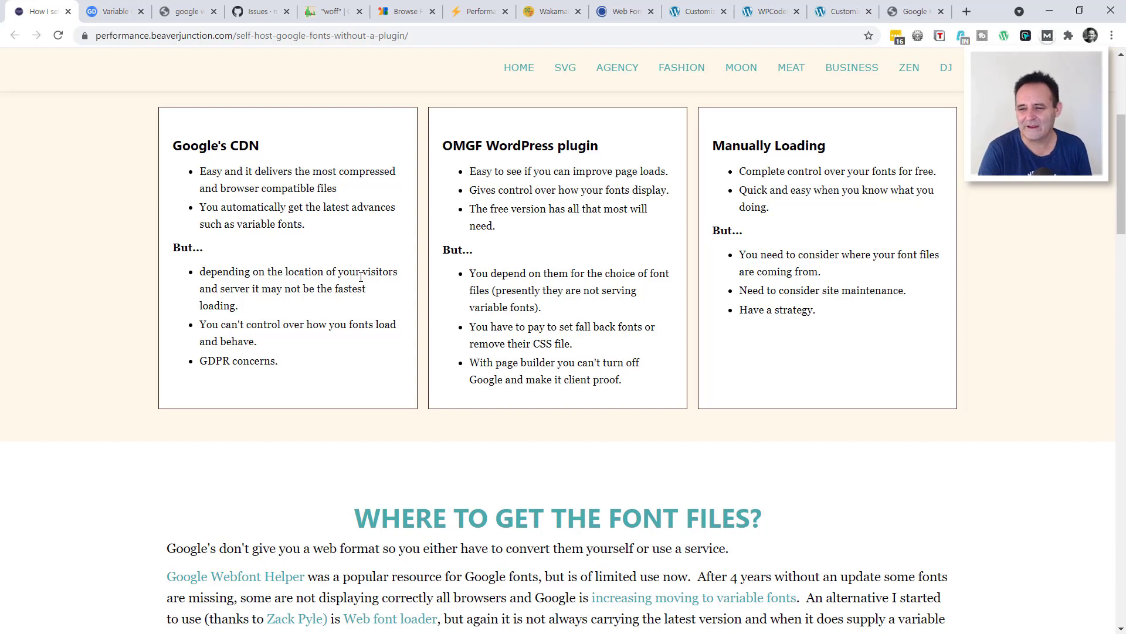
scroll(624, 395, down, 2)
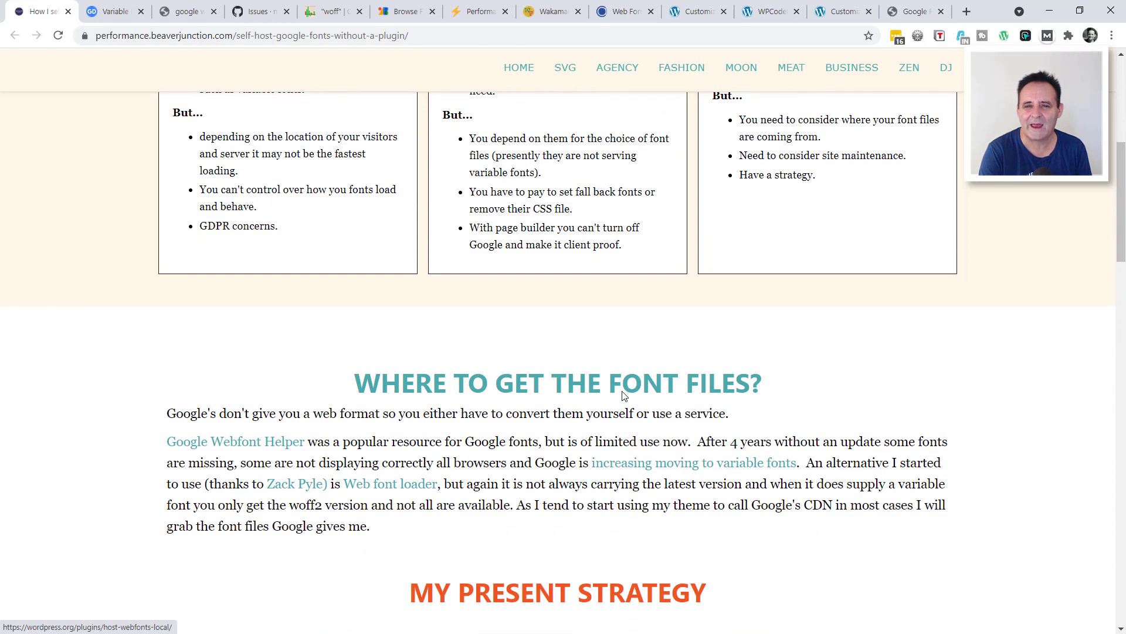
scroll(710, 351, down, 1)
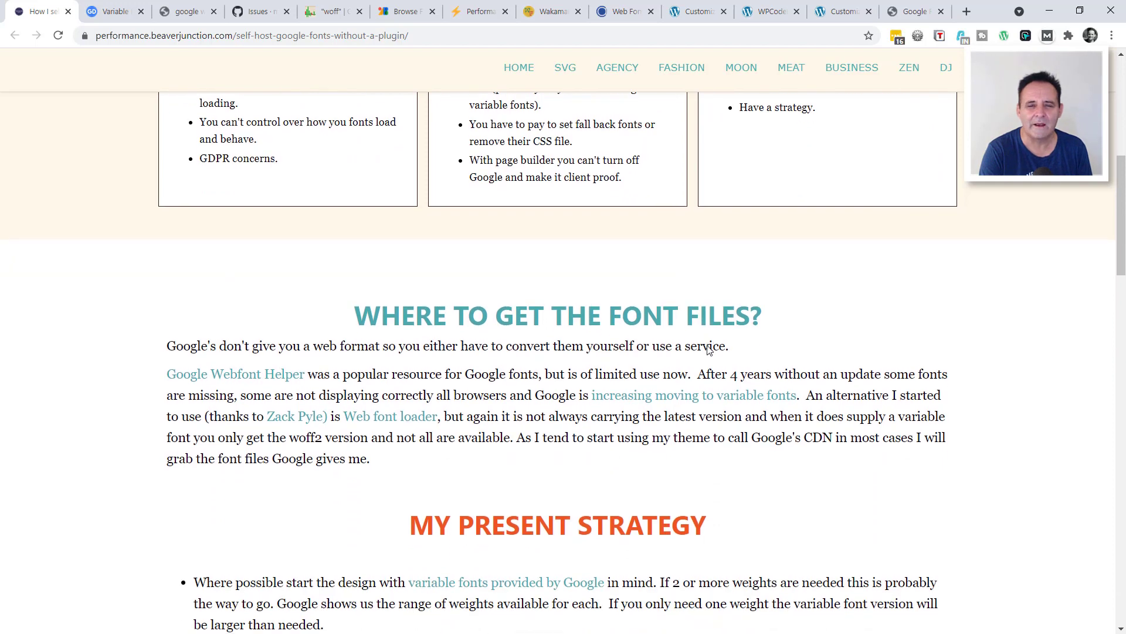
scroll(709, 350, down, 1)
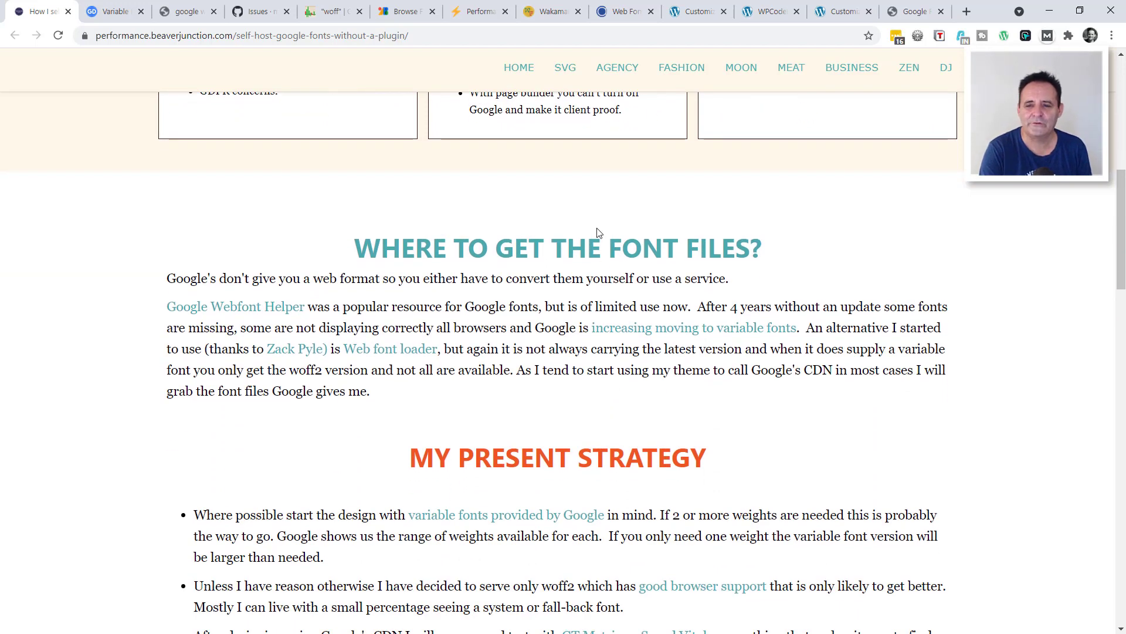
scroll(820, 249, down, 1)
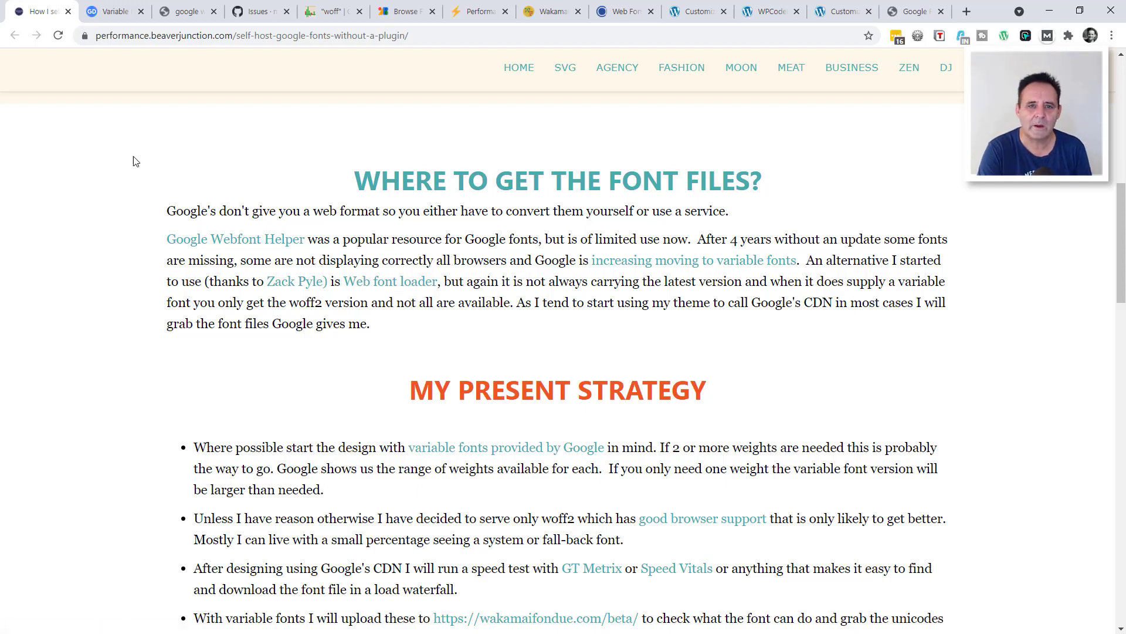
Examine the charset, style and CSS sections for Work Sans in google-webfonts-helper
click(185, 12)
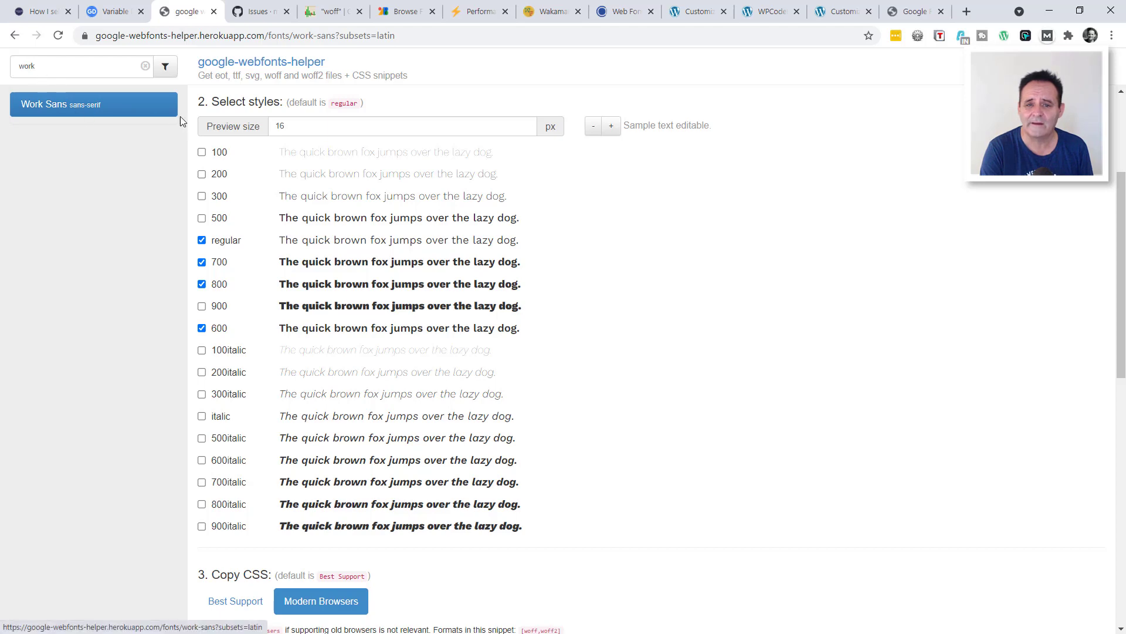
scroll(524, 324, up, 4)
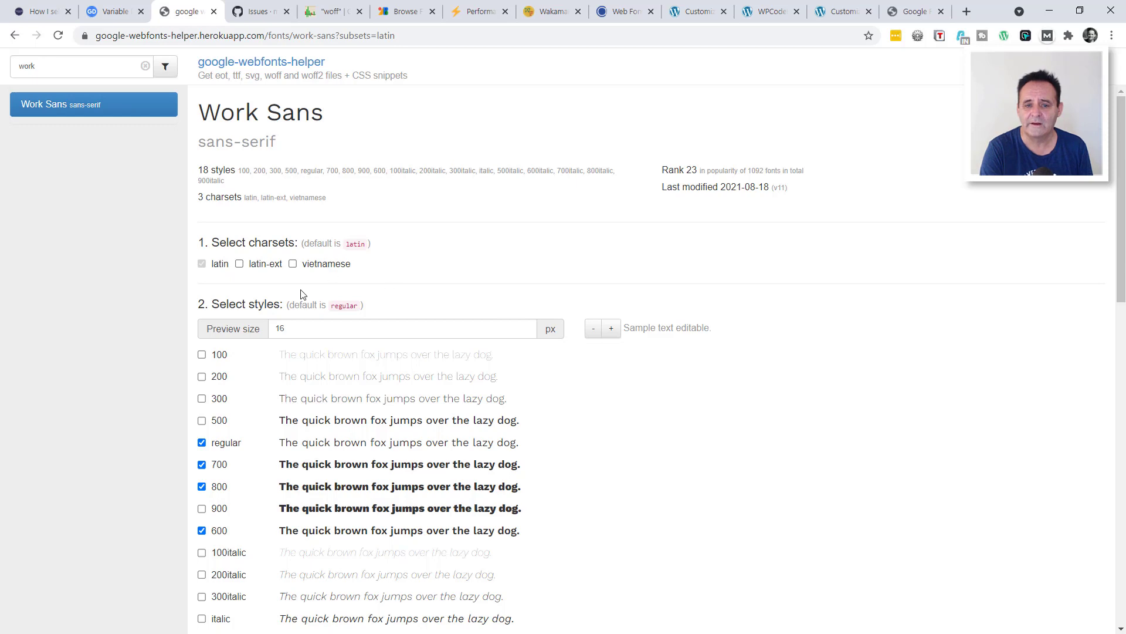
scroll(294, 293, down, 1)
scroll(226, 352, down, 2)
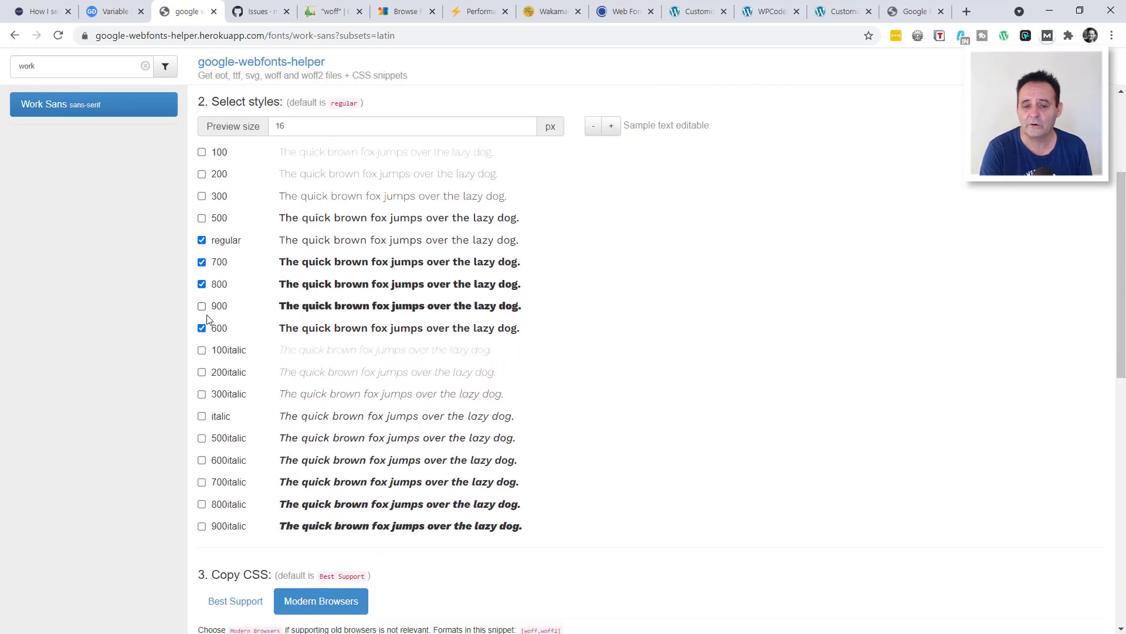
scroll(334, 364, down, 2)
scroll(339, 368, down, 2)
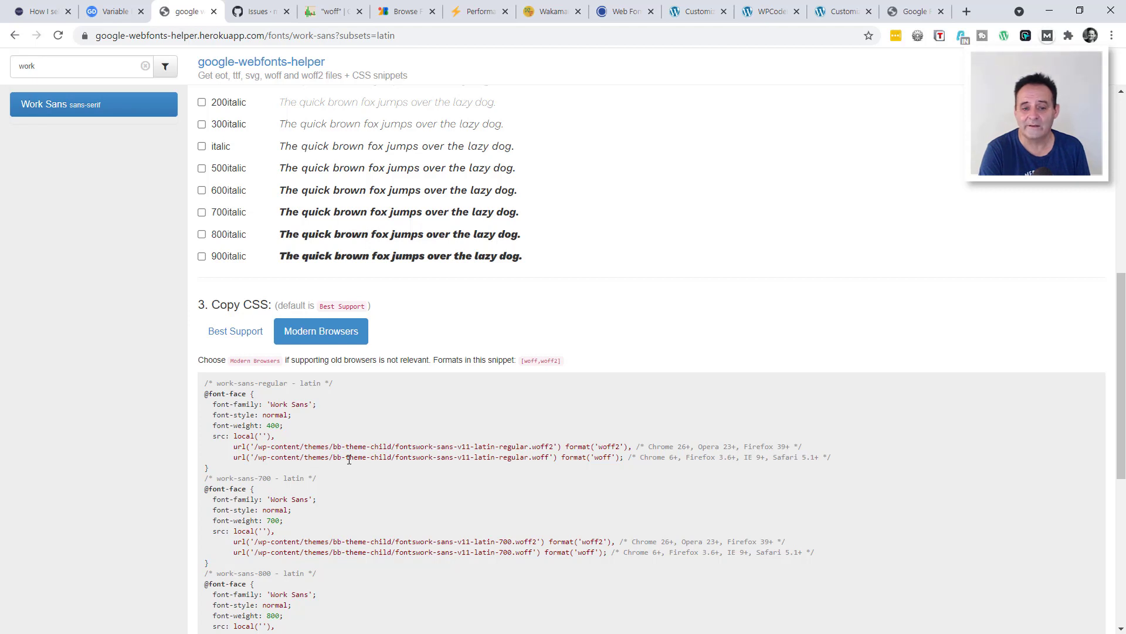
Compare the Best Support and Modern Browsers versions of the Work Sans CSS, ending on Modern Browsers
scroll(349, 460, down, 1)
click(236, 263)
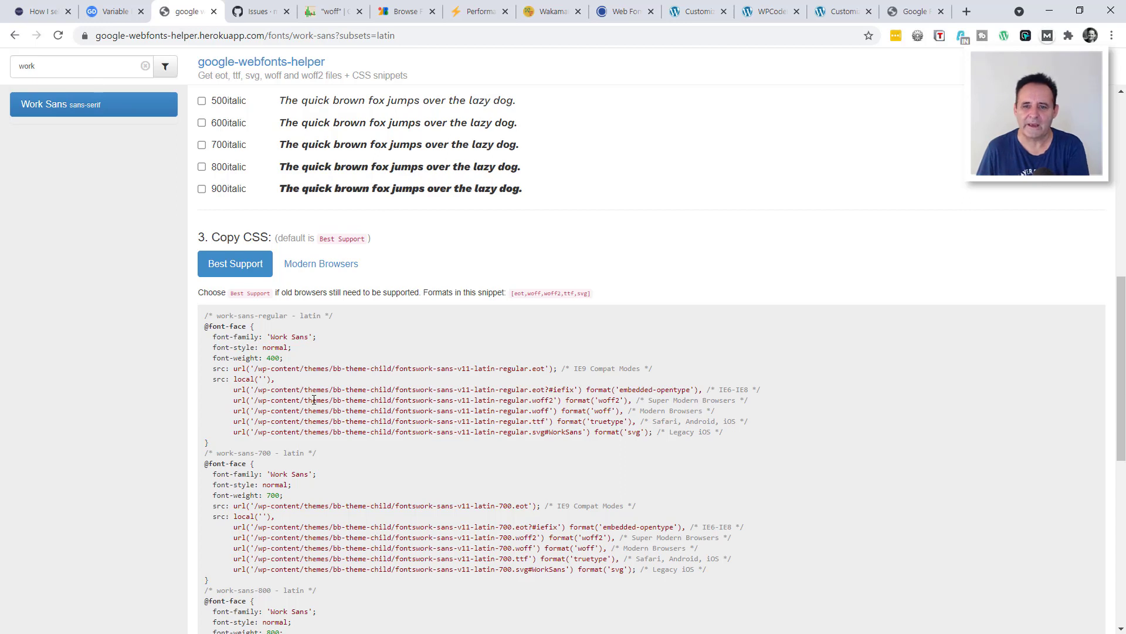
click(354, 271)
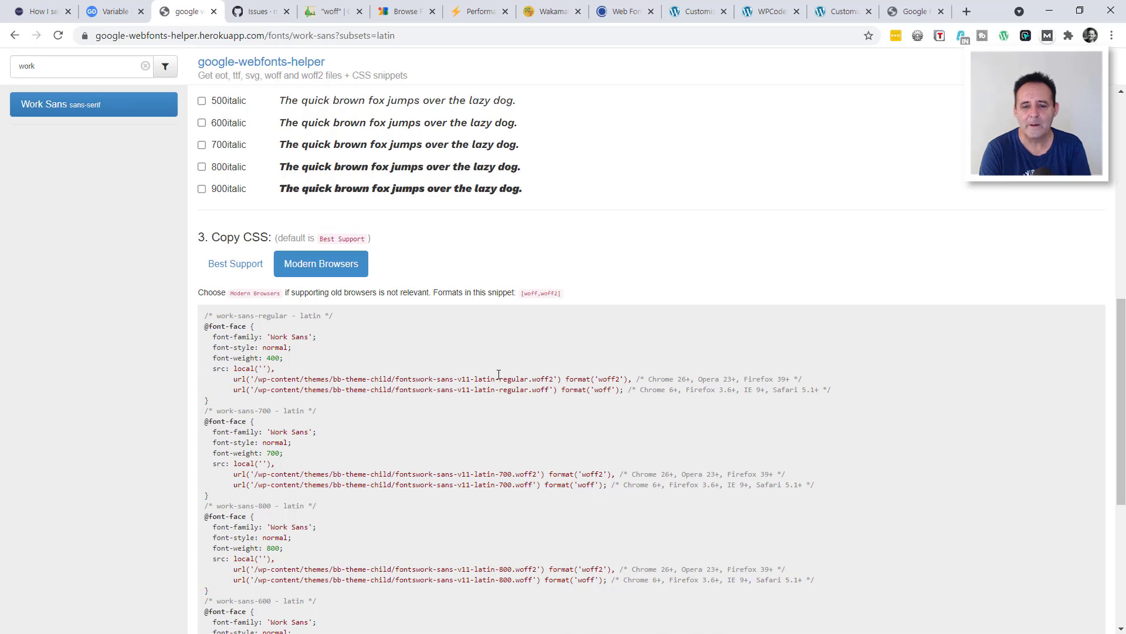
scroll(352, 383, down, 2)
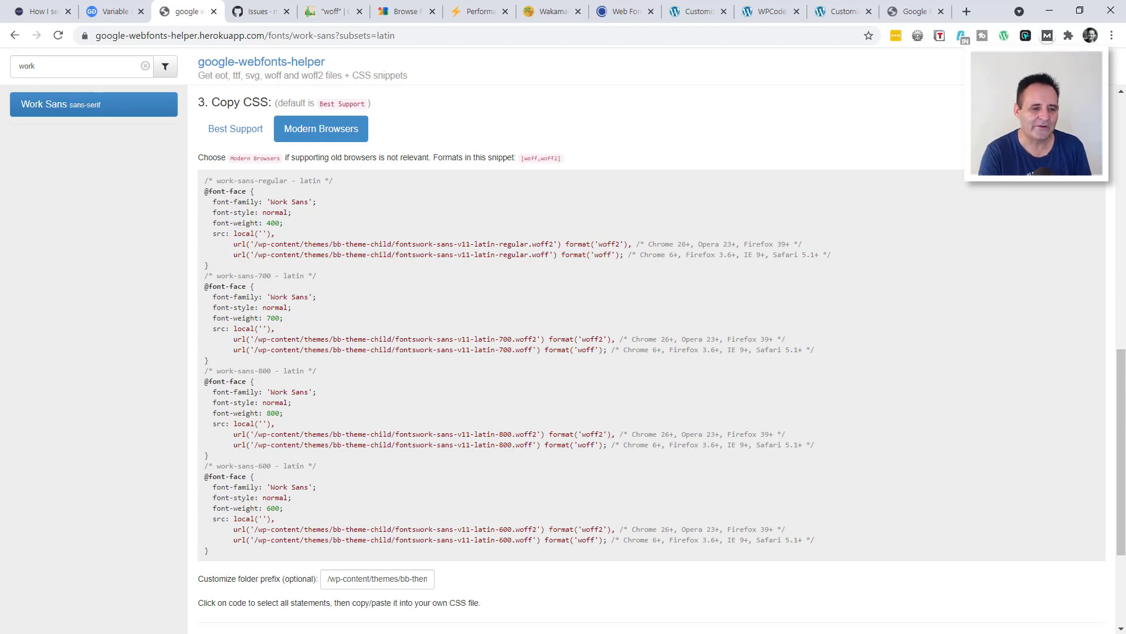
Bring FileZilla into view, check the remote path of the bb-theme-child fonts folder, and move the window back out of the way
drag(0, 367, 734, 152)
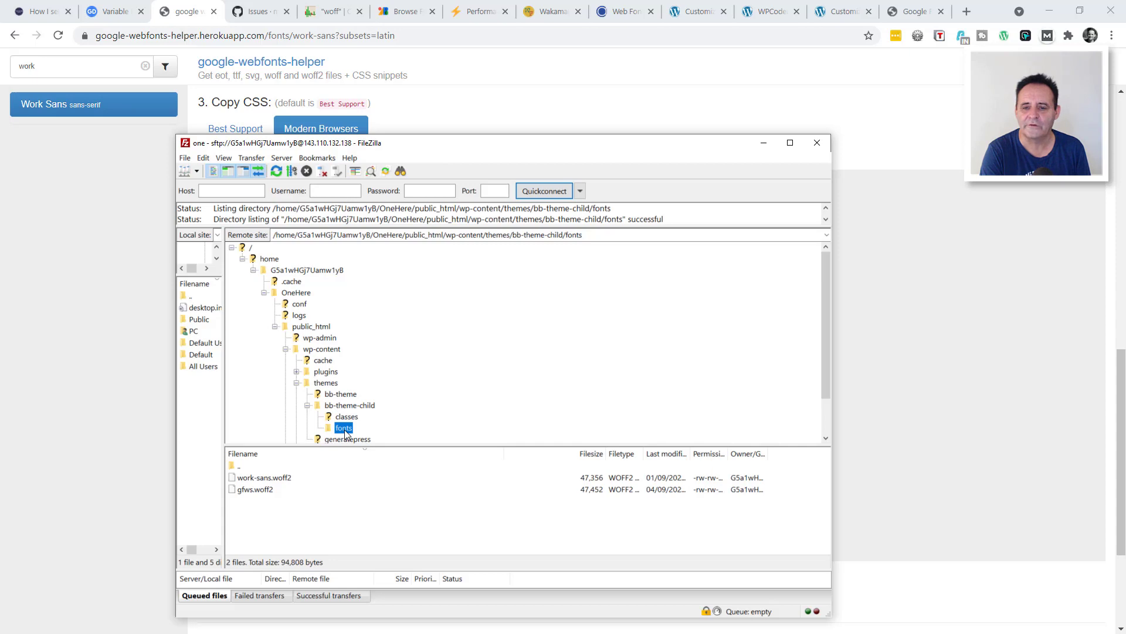
click(444, 235)
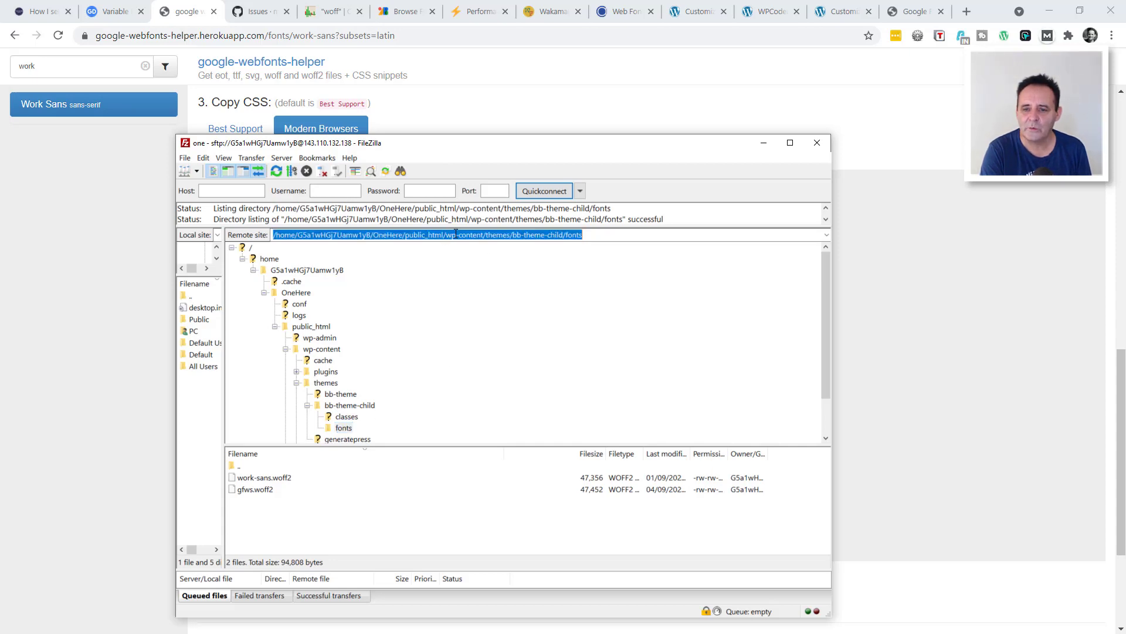
click(447, 235)
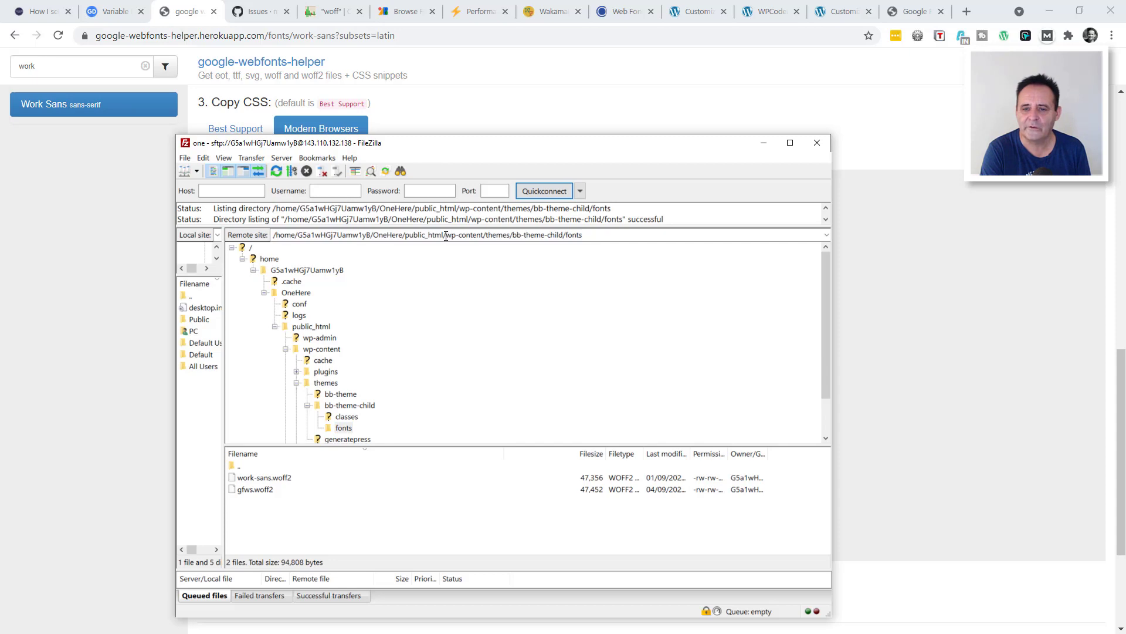
drag(536, 147, 0, 284)
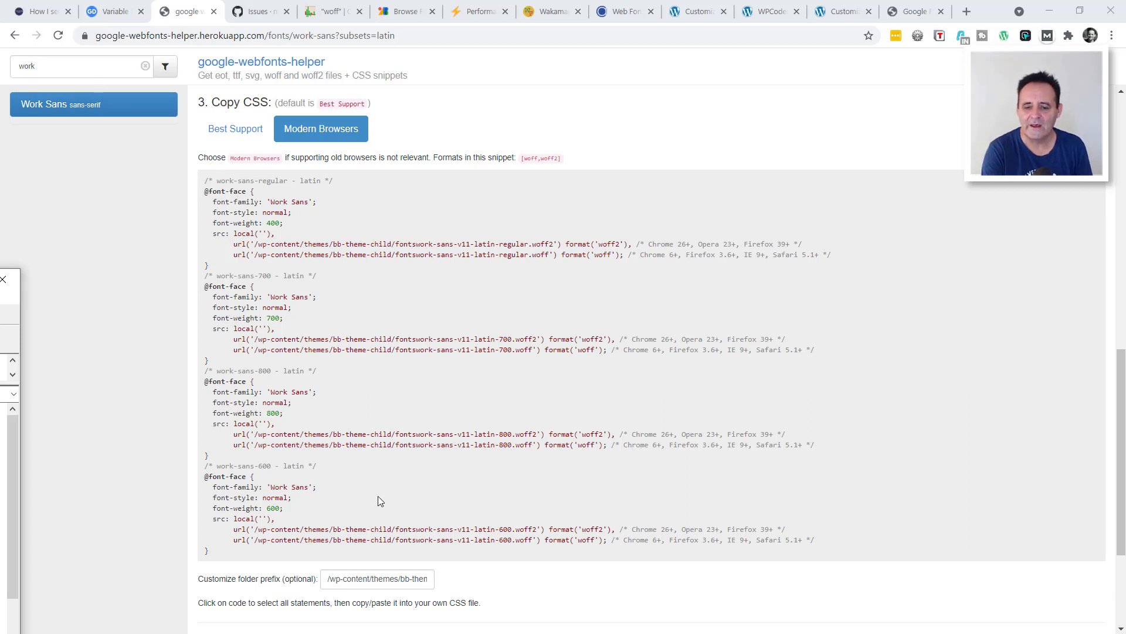
Copy the whole Modern Browsers CSS snippet for Work Sans, paste it into site Two's Additional CSS, and review the font-face rules
scroll(362, 527, down, 1)
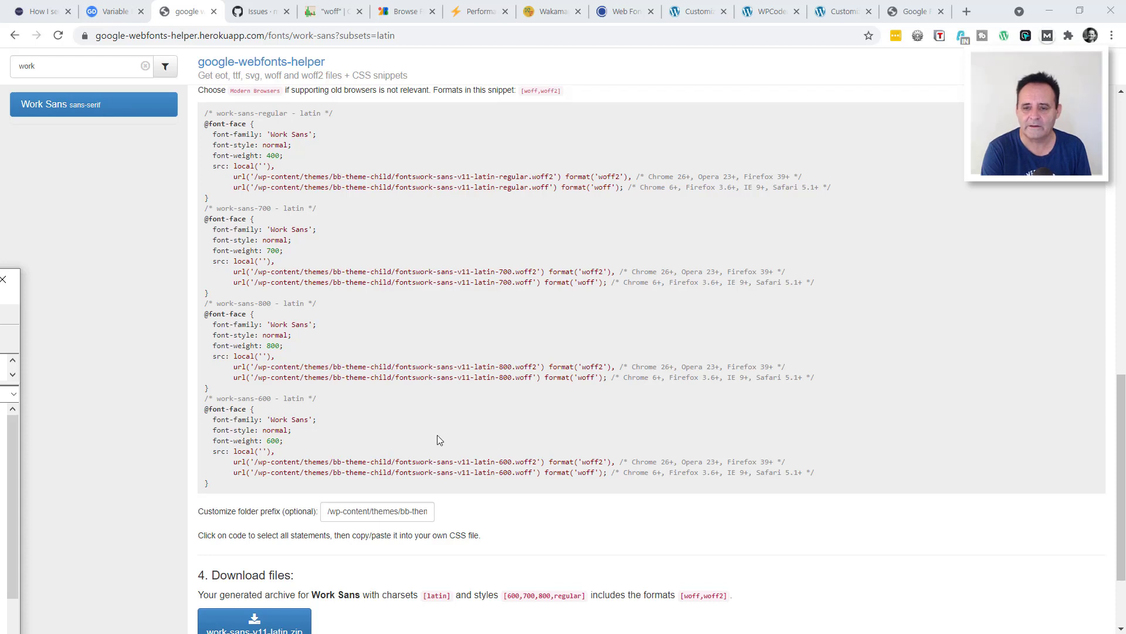
scroll(438, 439, down, 1)
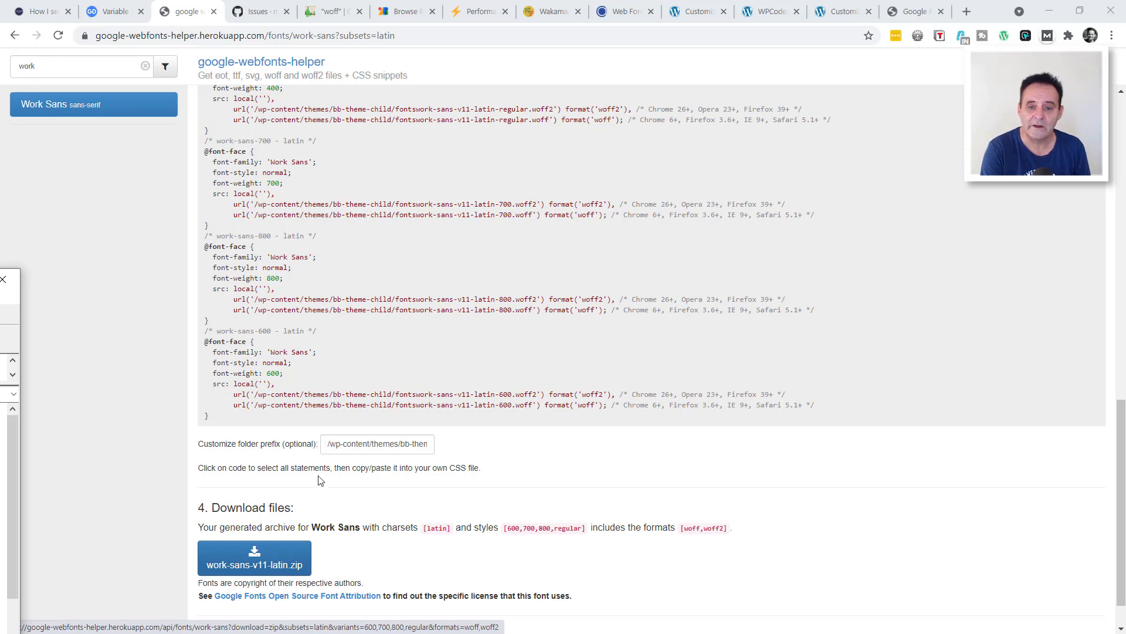
click(347, 355)
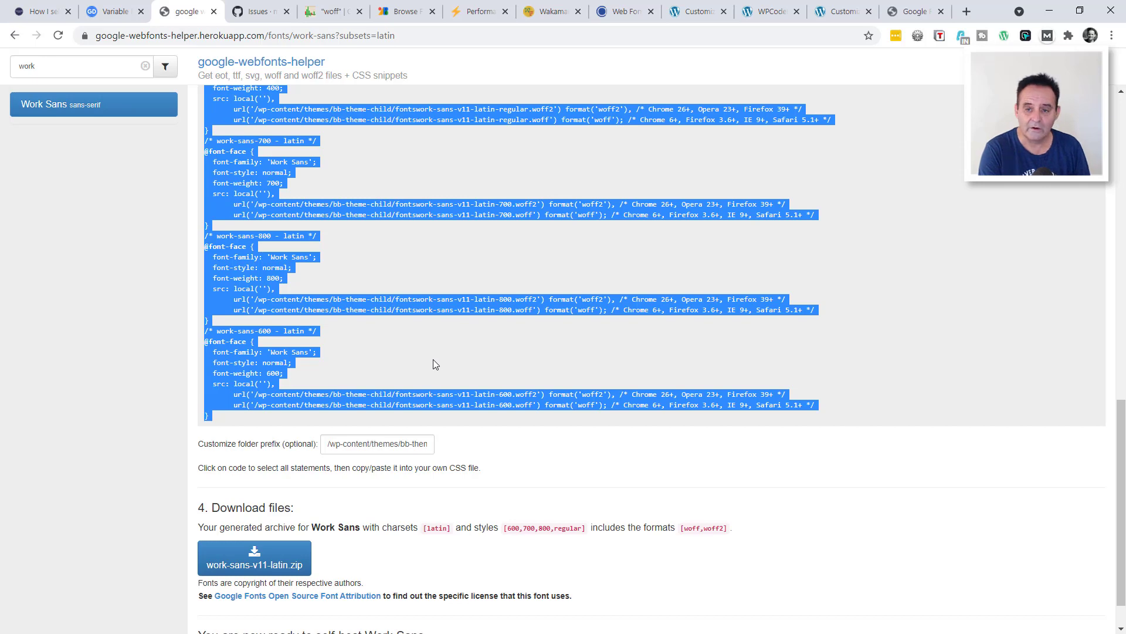
click(839, 11)
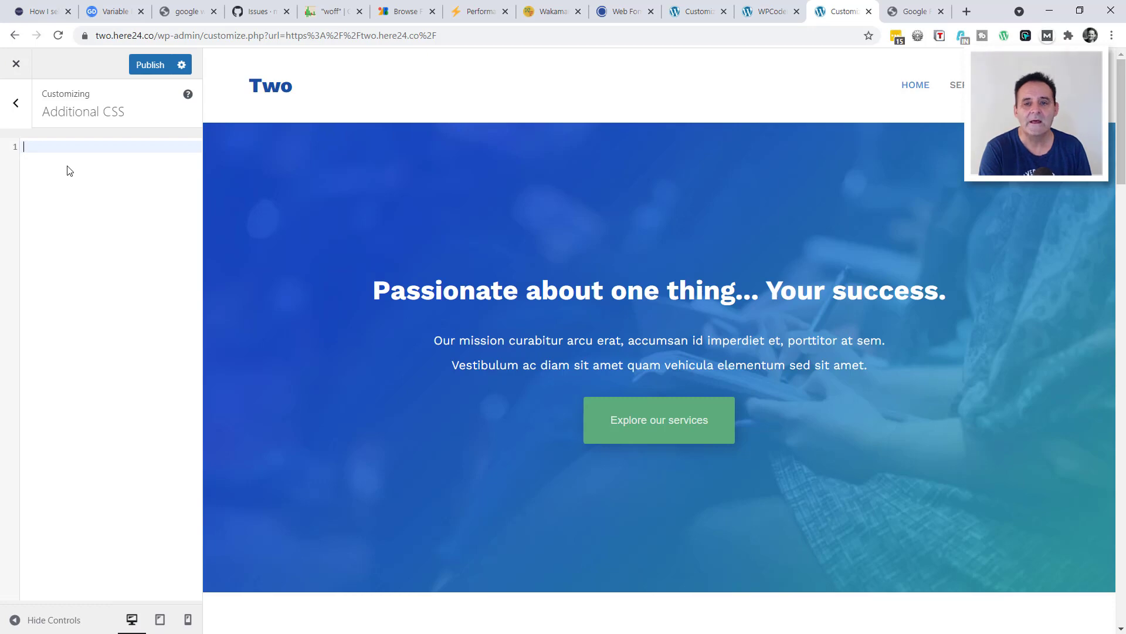
key(ctrl+v)
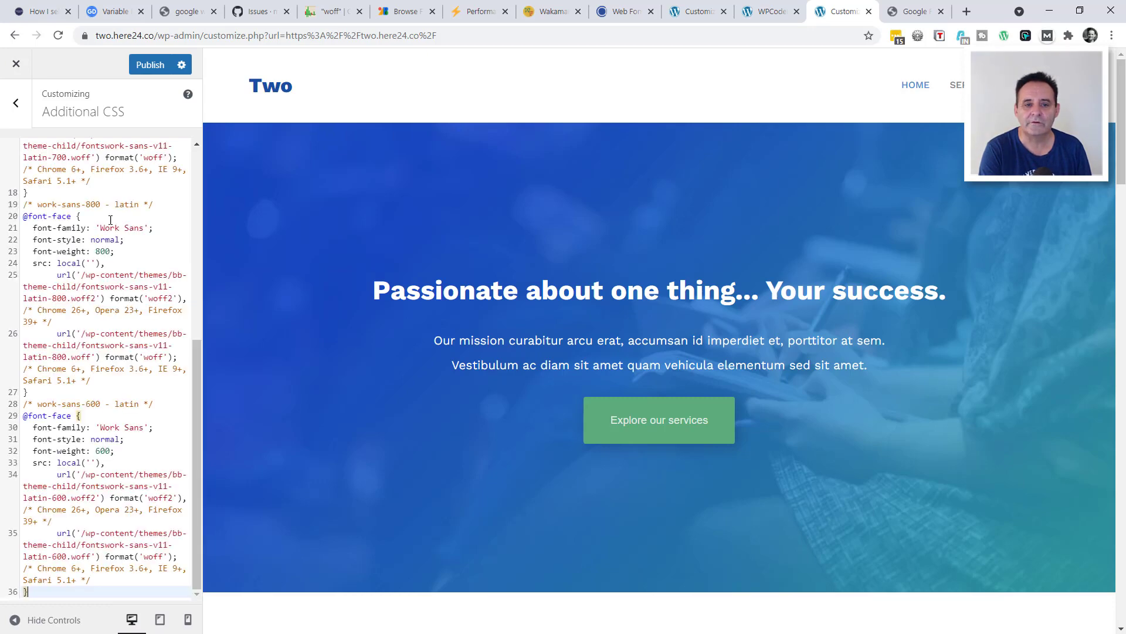
drag(192, 384, 195, 182)
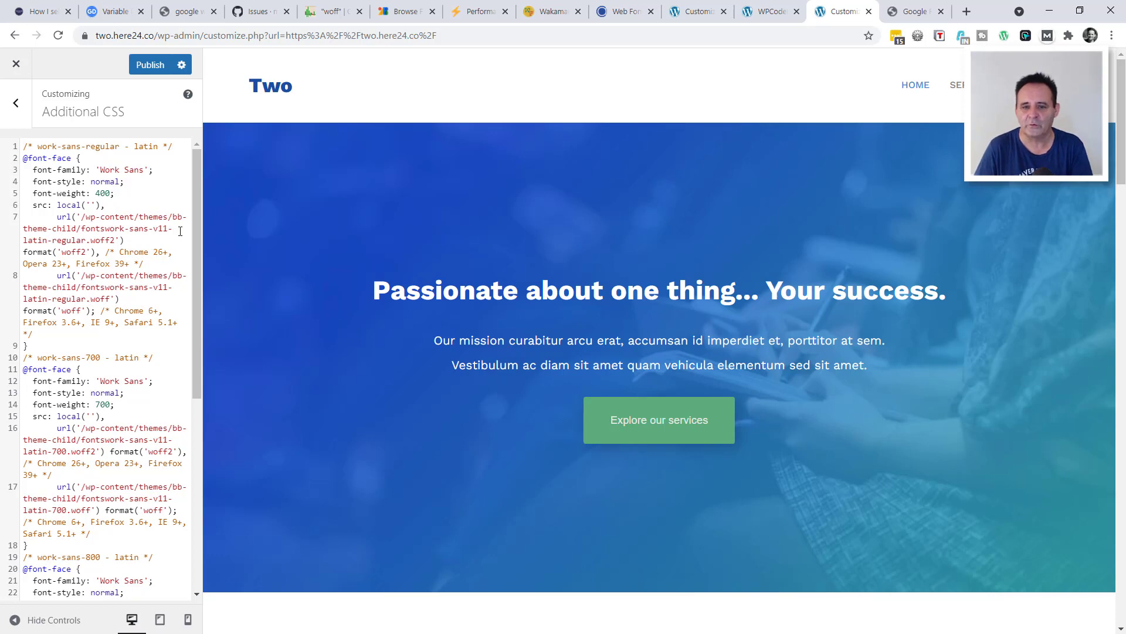
drag(201, 267, 201, 431)
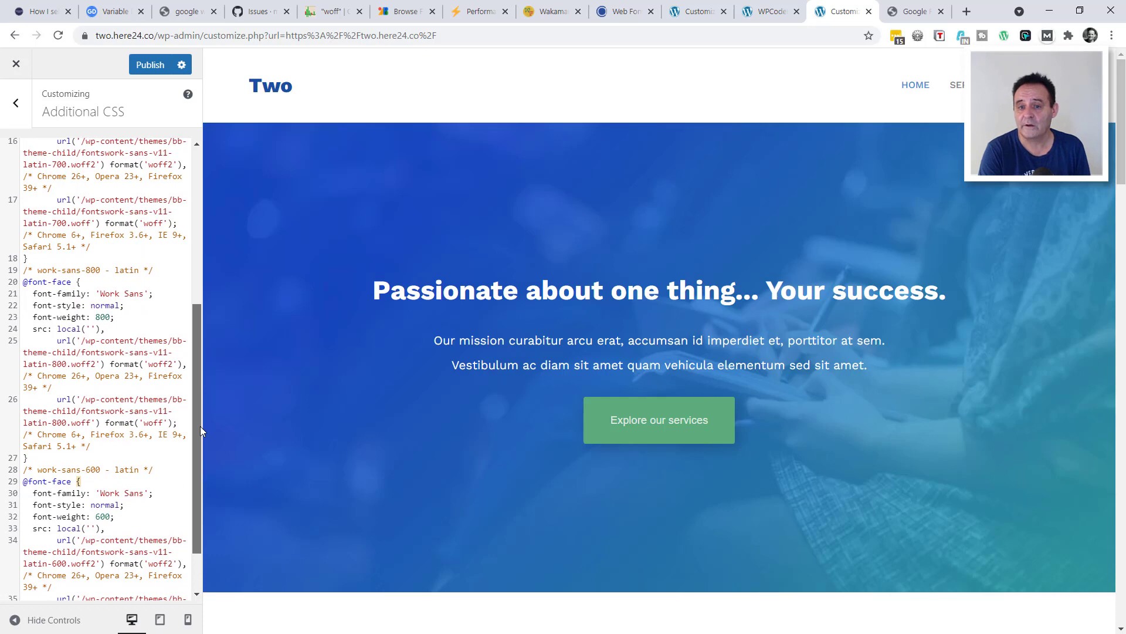
drag(199, 426, 200, 472)
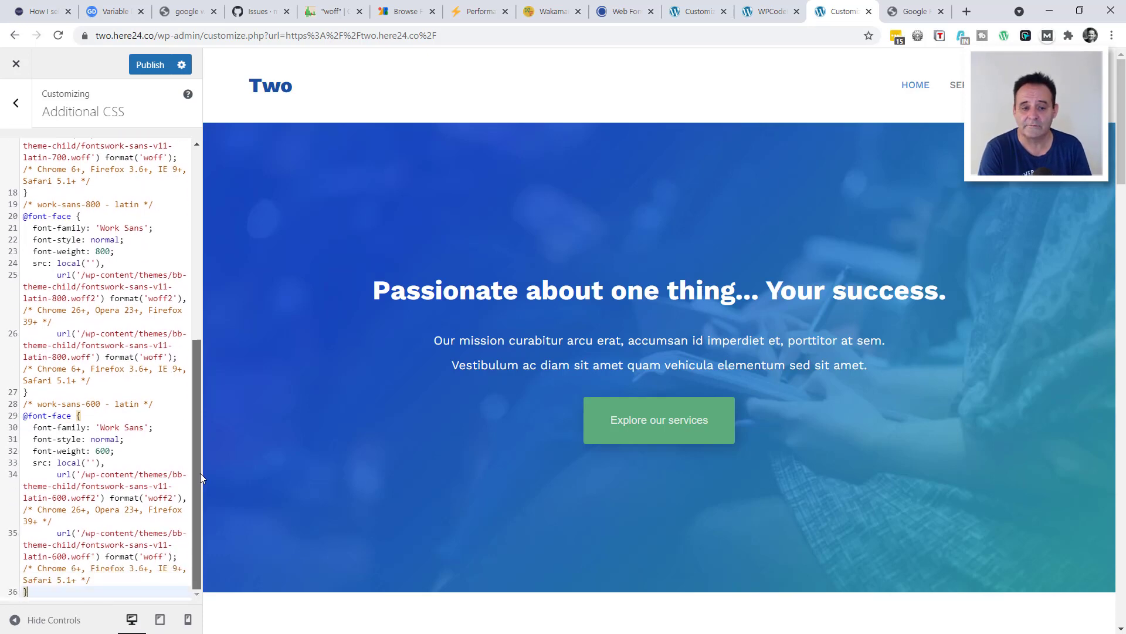
scroll(180, 399, up, 6)
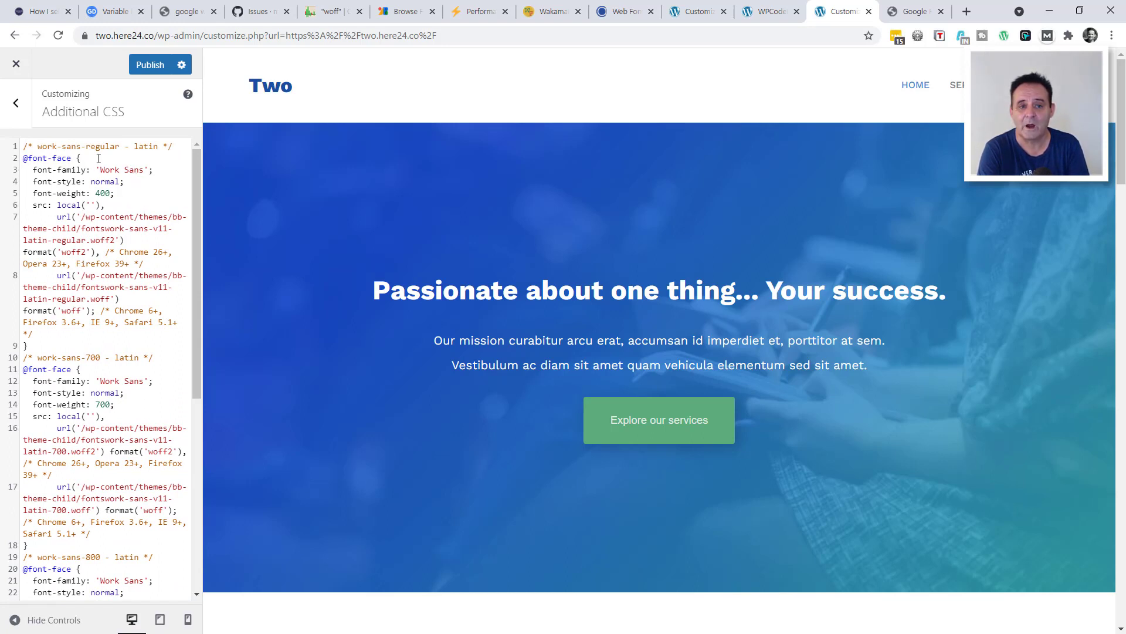
Open the General Headings settings in site Two's customizer to check the heading font family
click(21, 109)
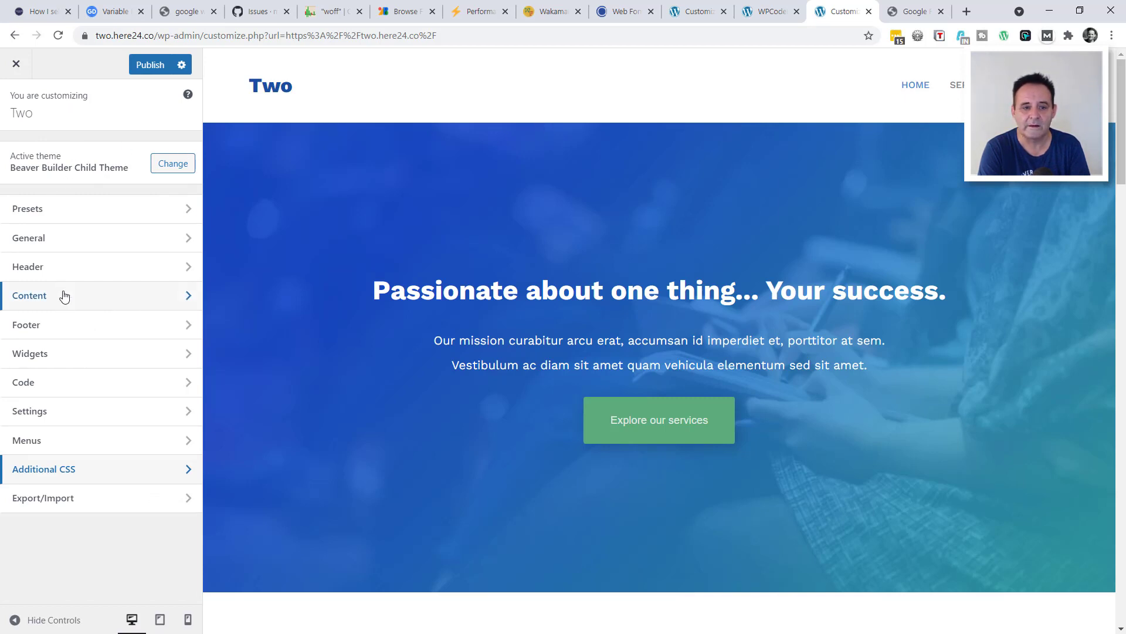
click(77, 245)
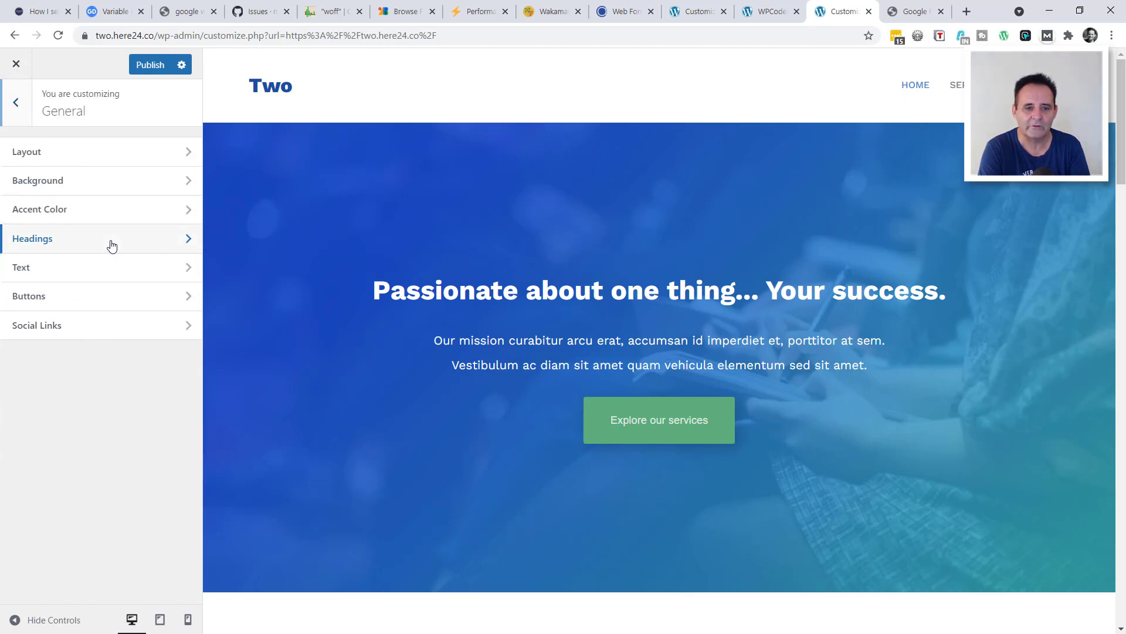
click(111, 241)
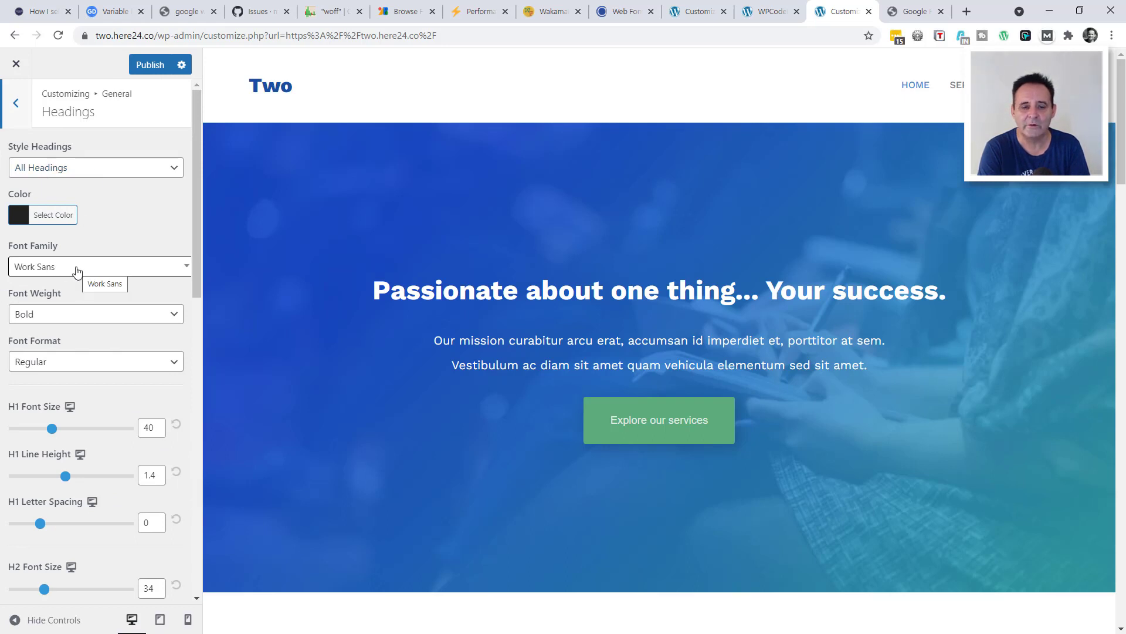
View the Google fonts de-enqueue snippet in WPCodeBox and find the Stopping Google's CDN code on the self-hosting page
click(761, 15)
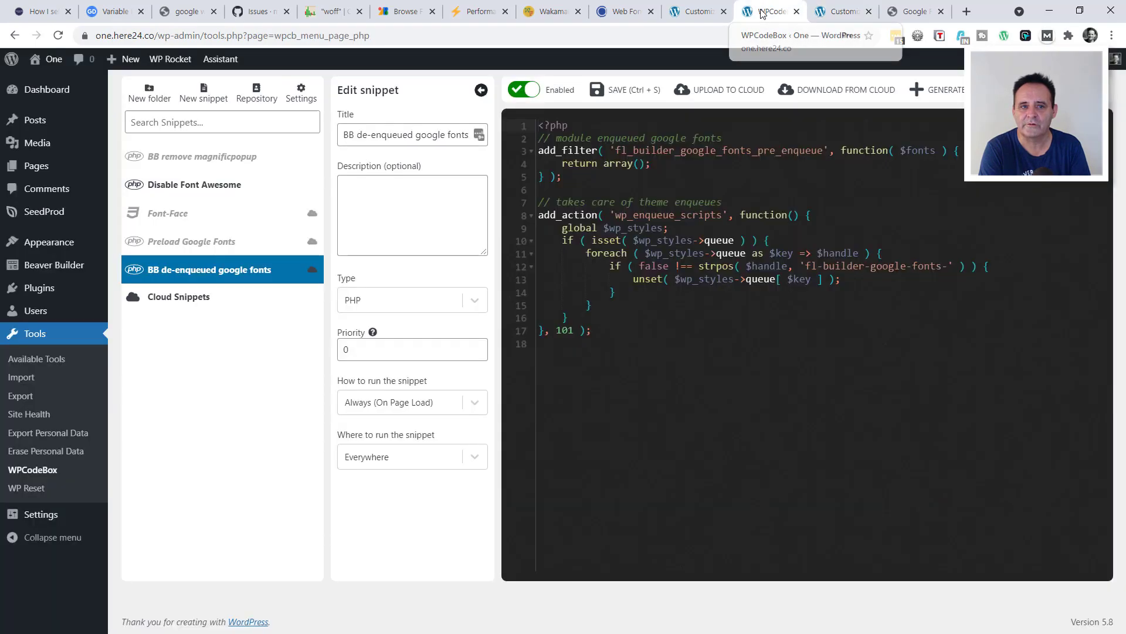
click(35, 14)
scroll(669, 296, down, 15)
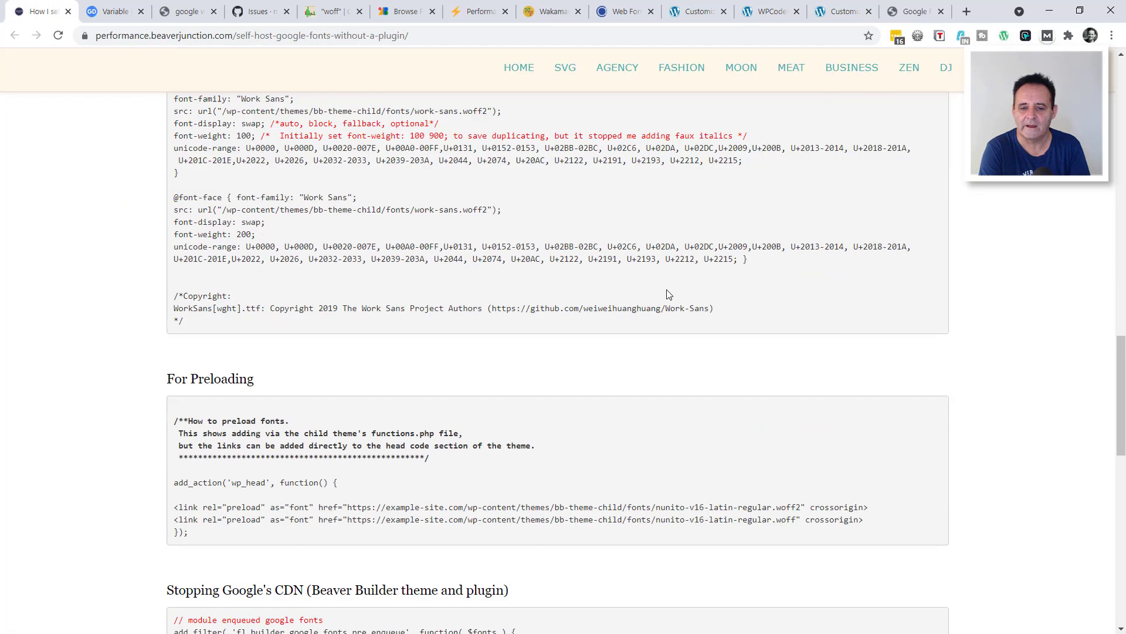
scroll(669, 296, down, 4)
scroll(667, 297, up, 3)
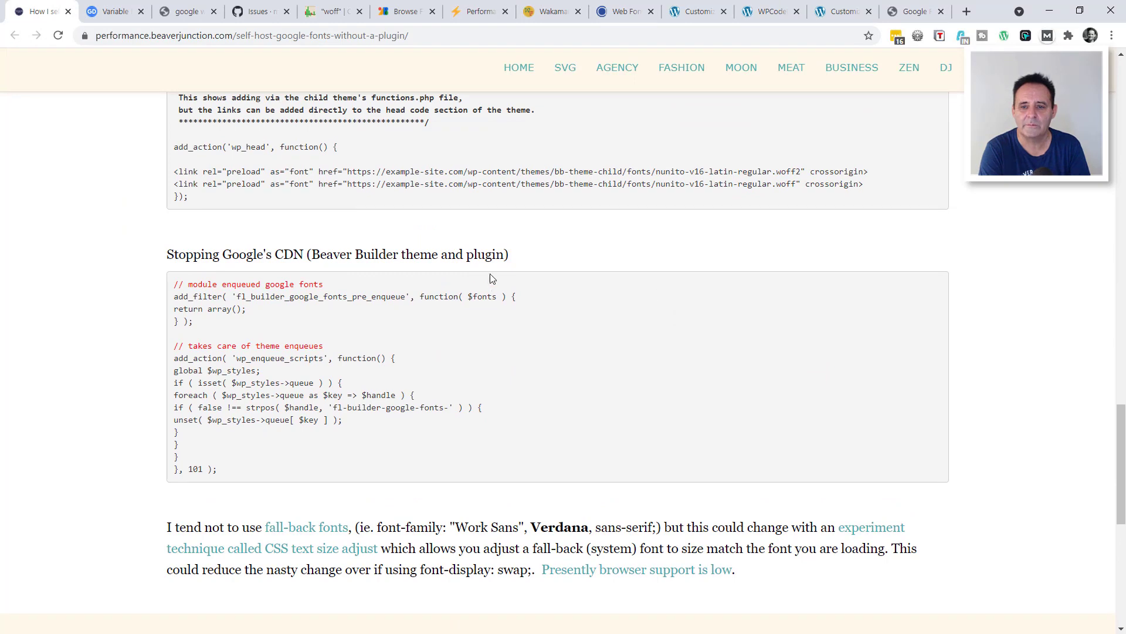
Look over the Example CSS on the self-hosting page and the BB de-enqueued google fonts snippet in WPCodeBox
scroll(535, 341, up, 8)
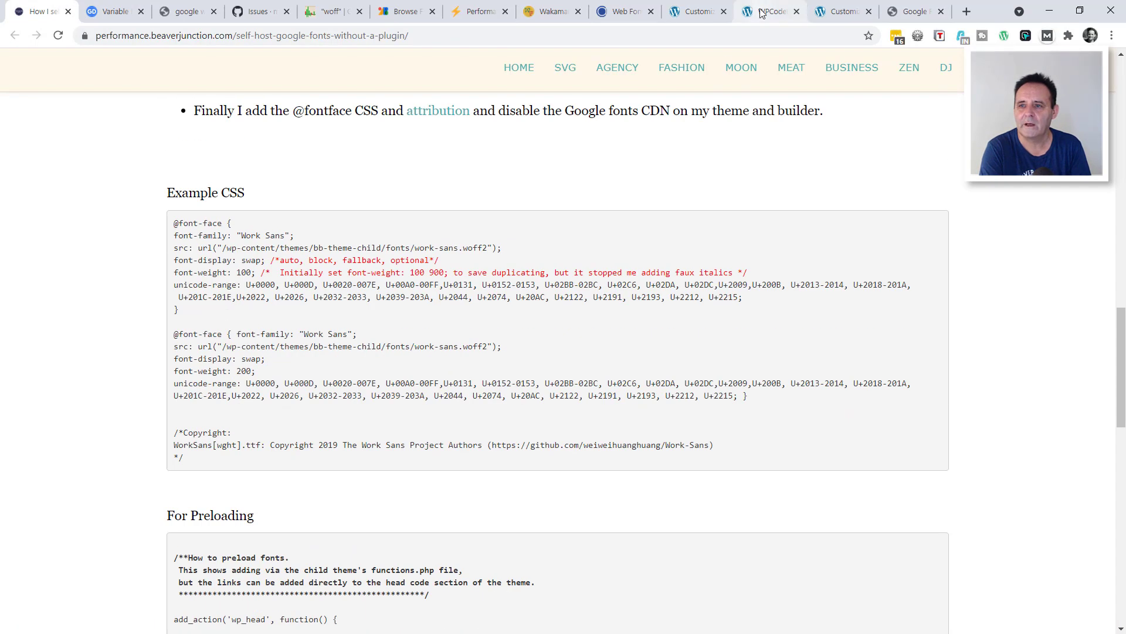
click(760, 13)
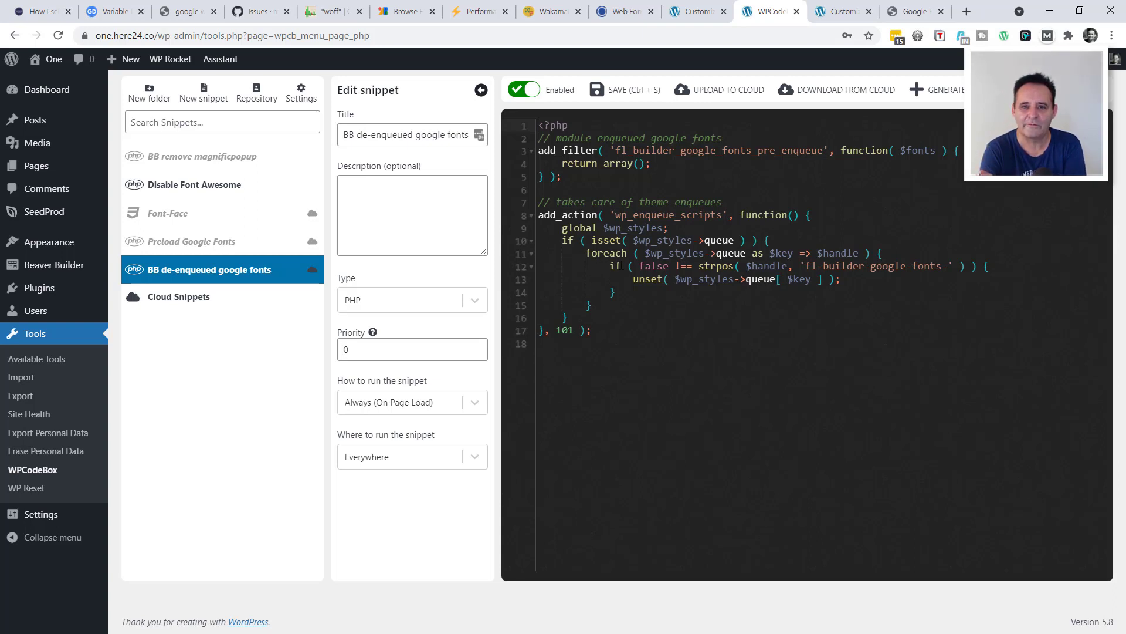
Append font-family rules of 'Work Sans', verdana, sans-serif for H1 to H6 and for p, span to site Two's Additional CSS
click(825, 13)
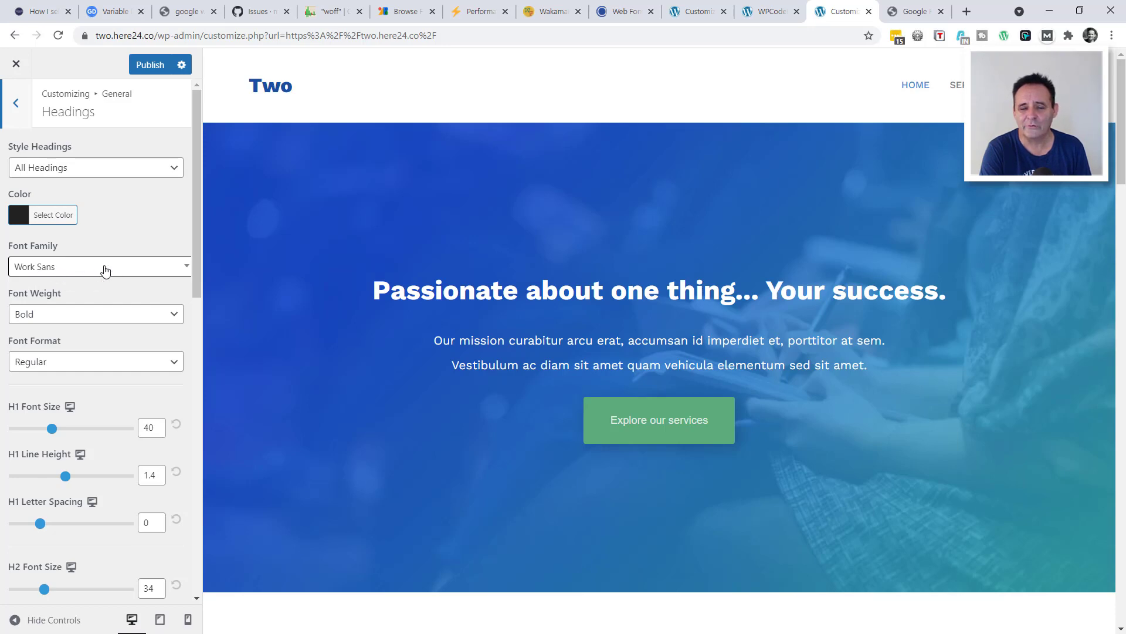
click(16, 105)
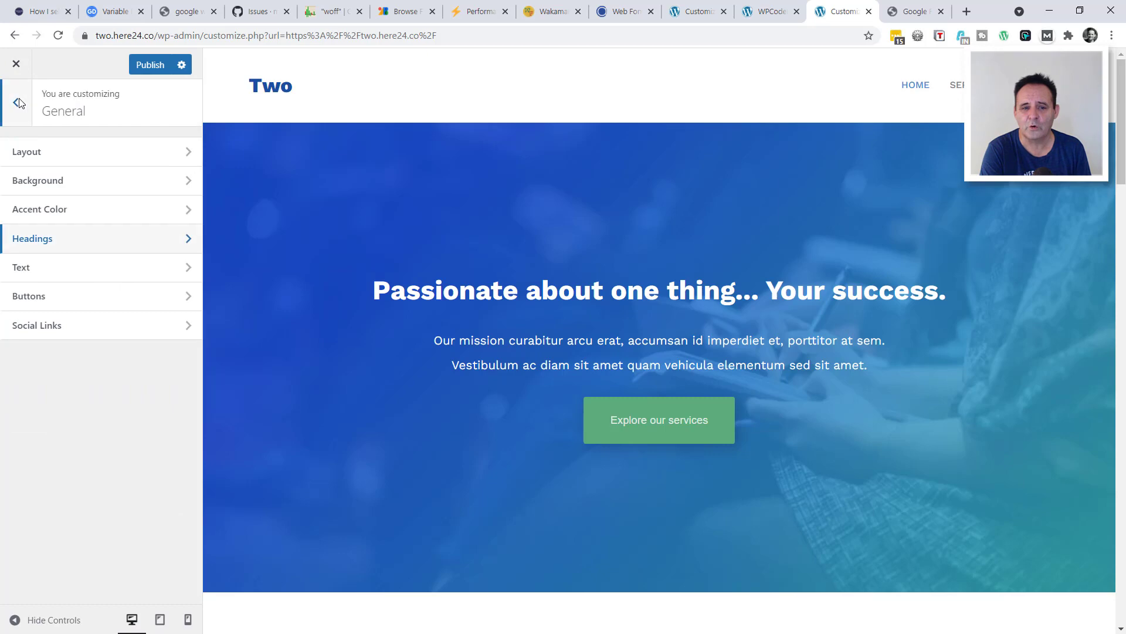
click(18, 106)
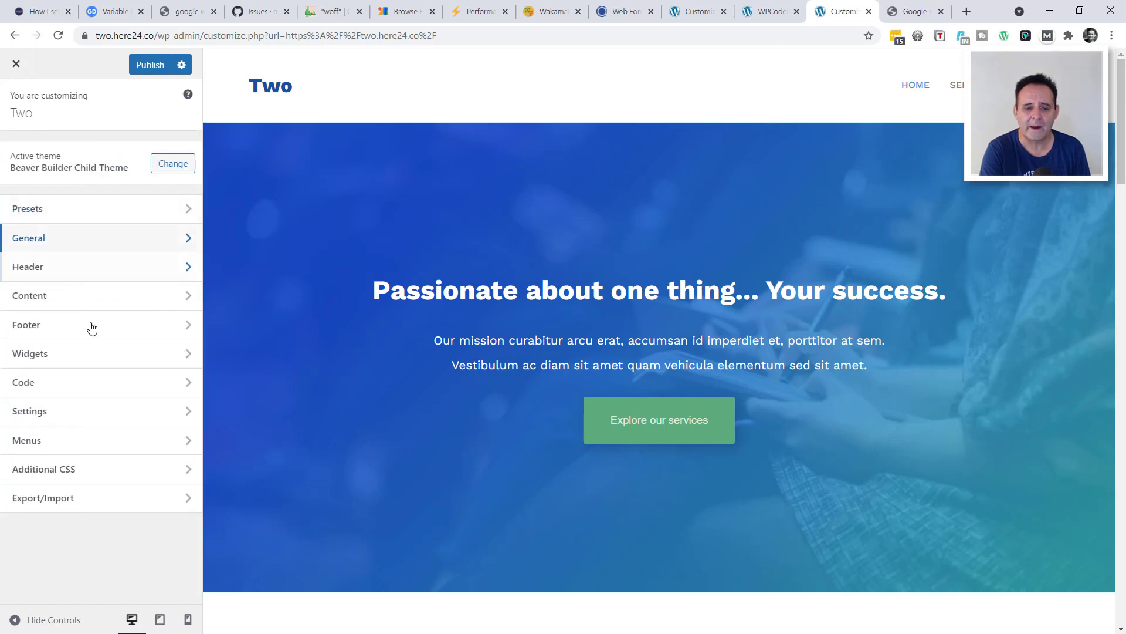
click(97, 468)
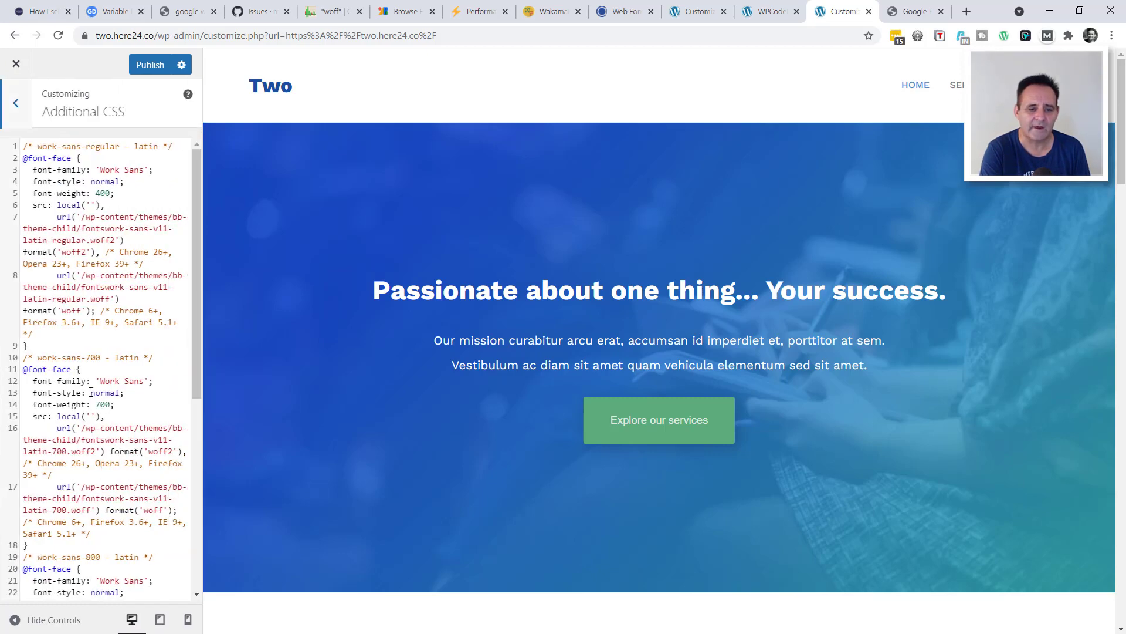
scroll(94, 434, down, 6)
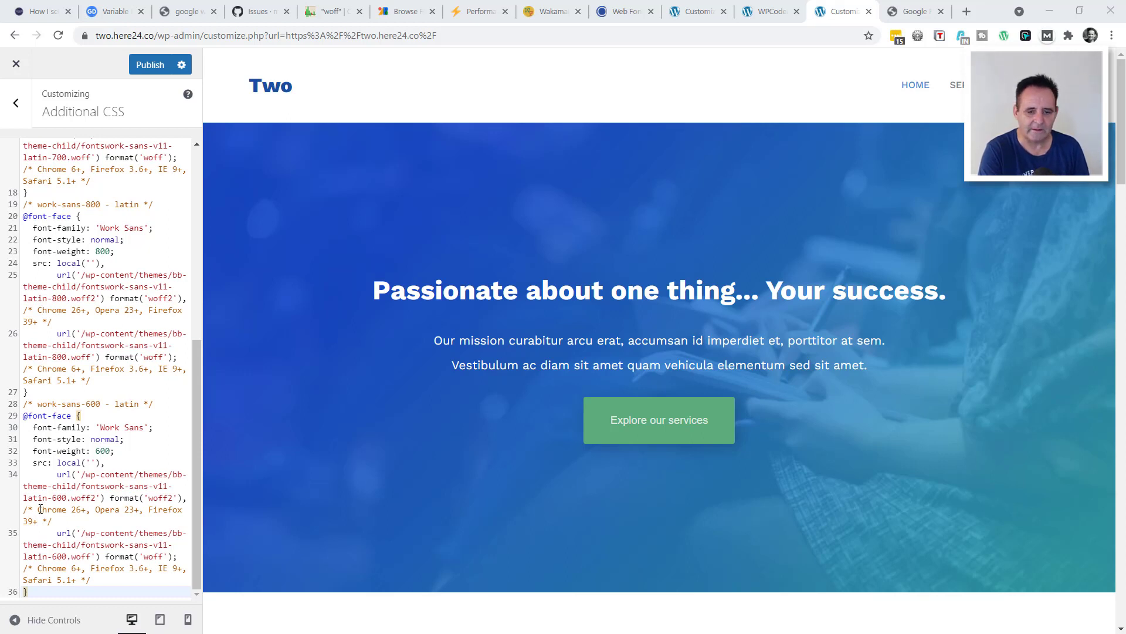
click(48, 601)
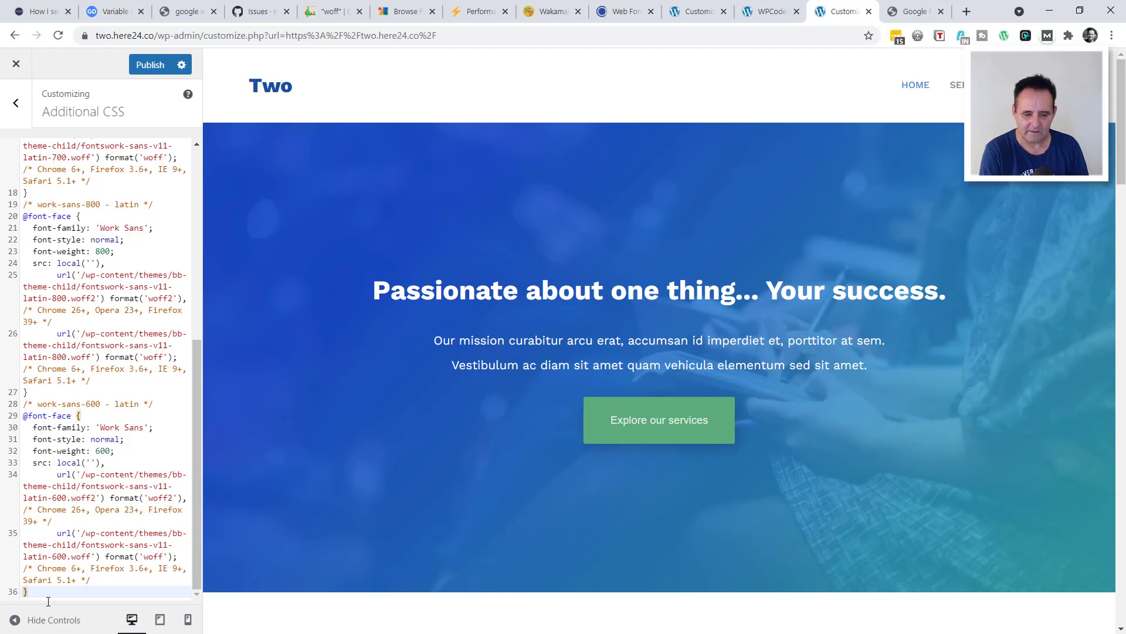
text(H1, H2, H3, H4, H5, H6 { font-family: 'Work Sans', verdana, sans-serif ; } p, span,{ font-family: 'Work Sans', verdana, sans-serif ; })
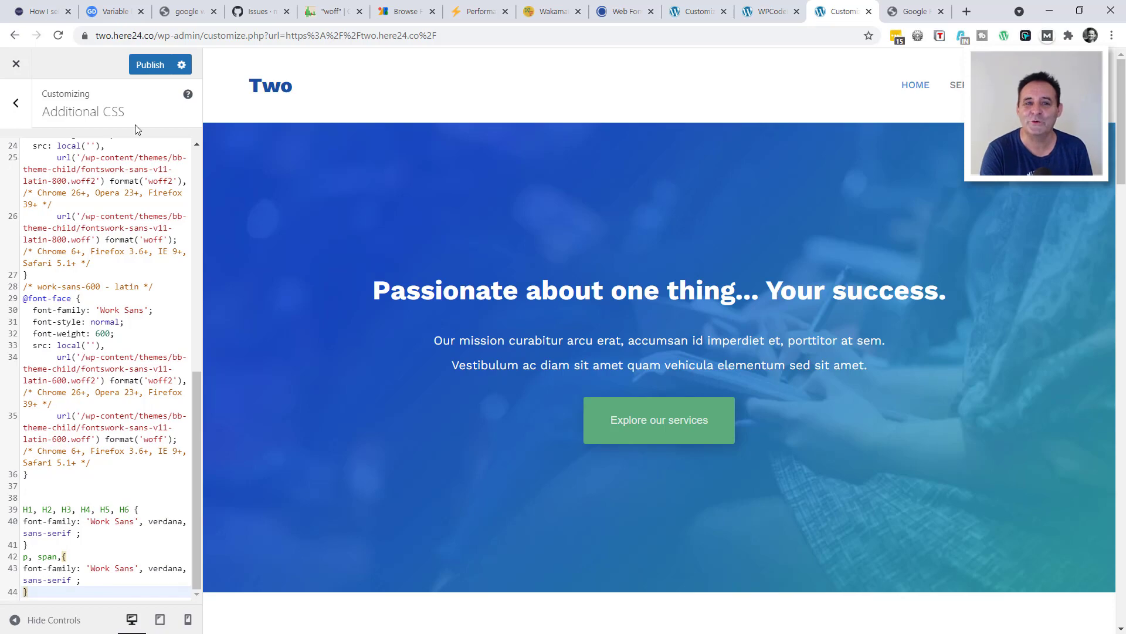
Review the Work Sans CSS snippet, selected styles and charsets on google-webfonts-helper
click(182, 12)
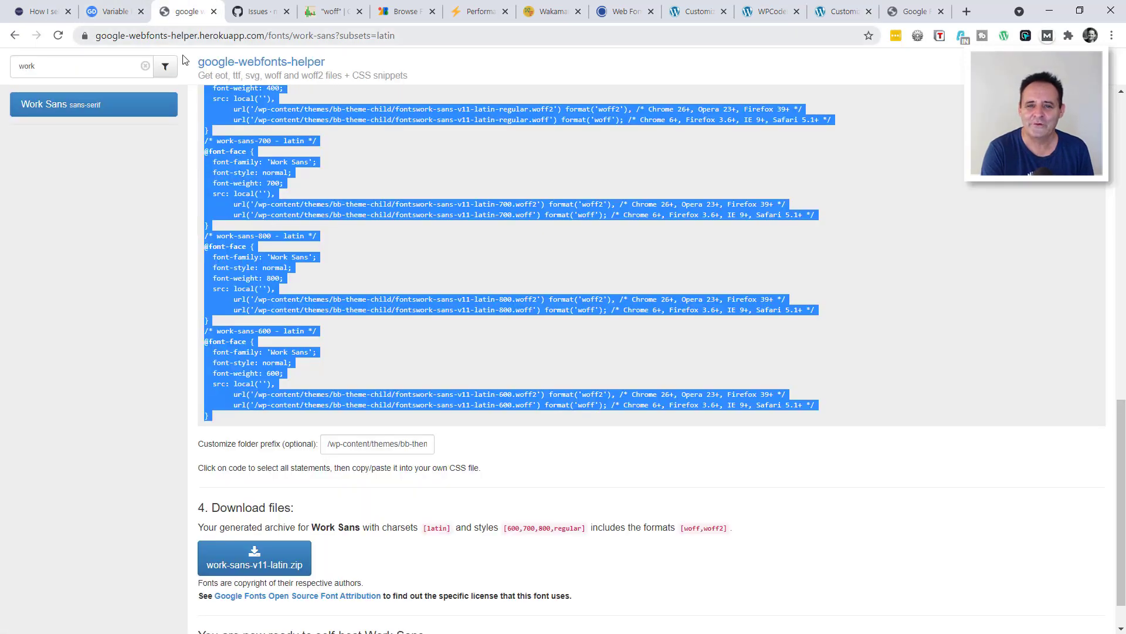
scroll(433, 291, up, 7)
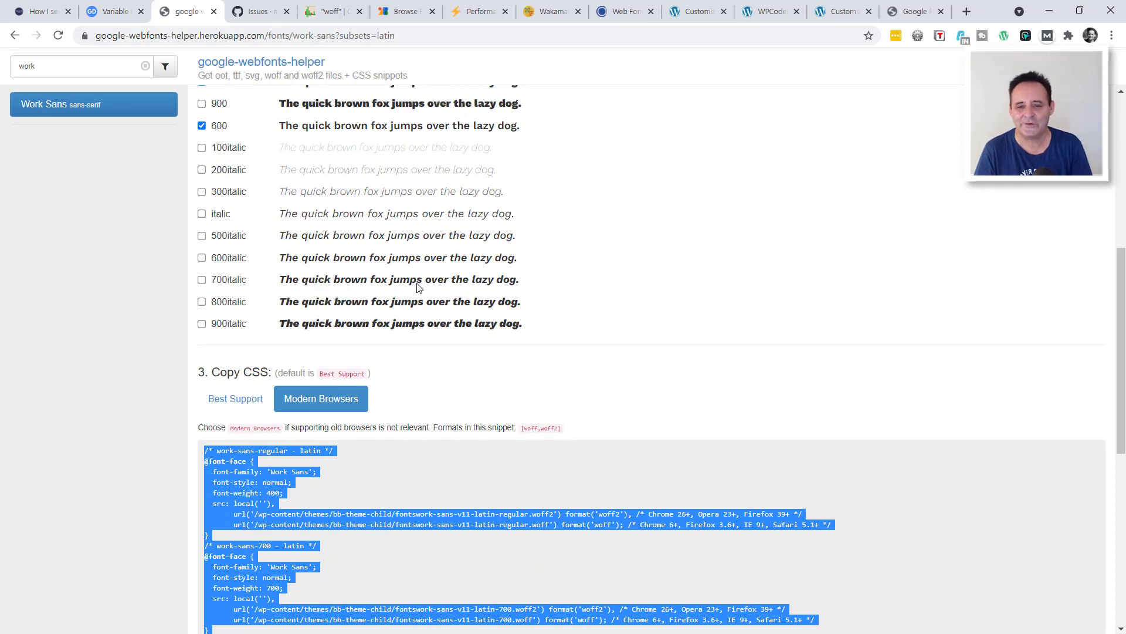
scroll(418, 286, up, 7)
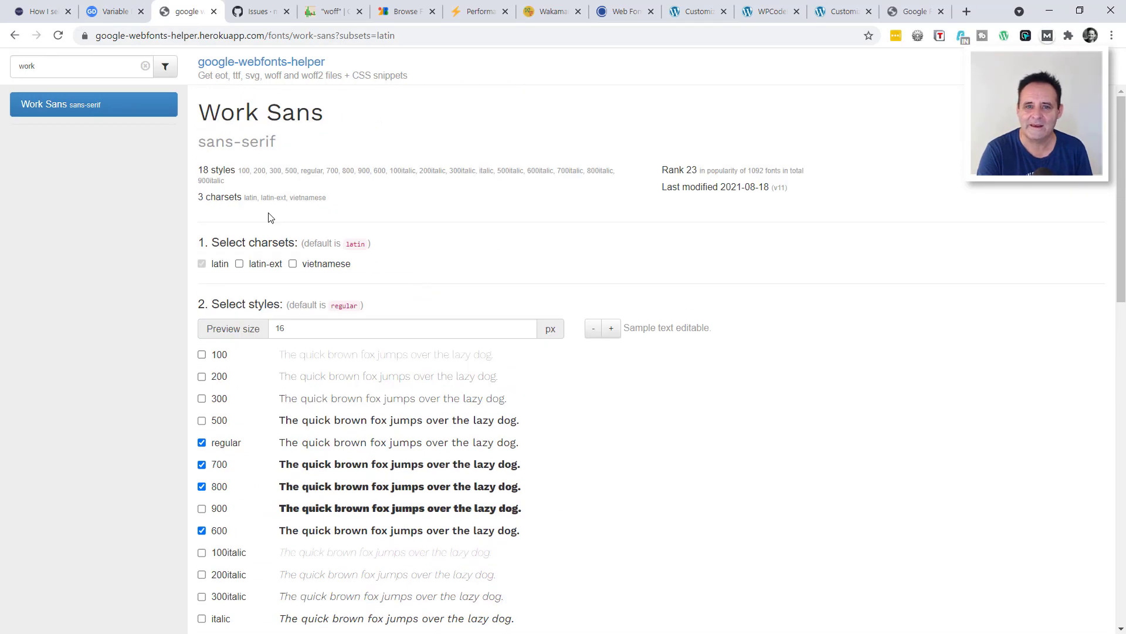
Look through the open issues of the google-webfonts-helper repository on GitHub for reported font problems
click(260, 11)
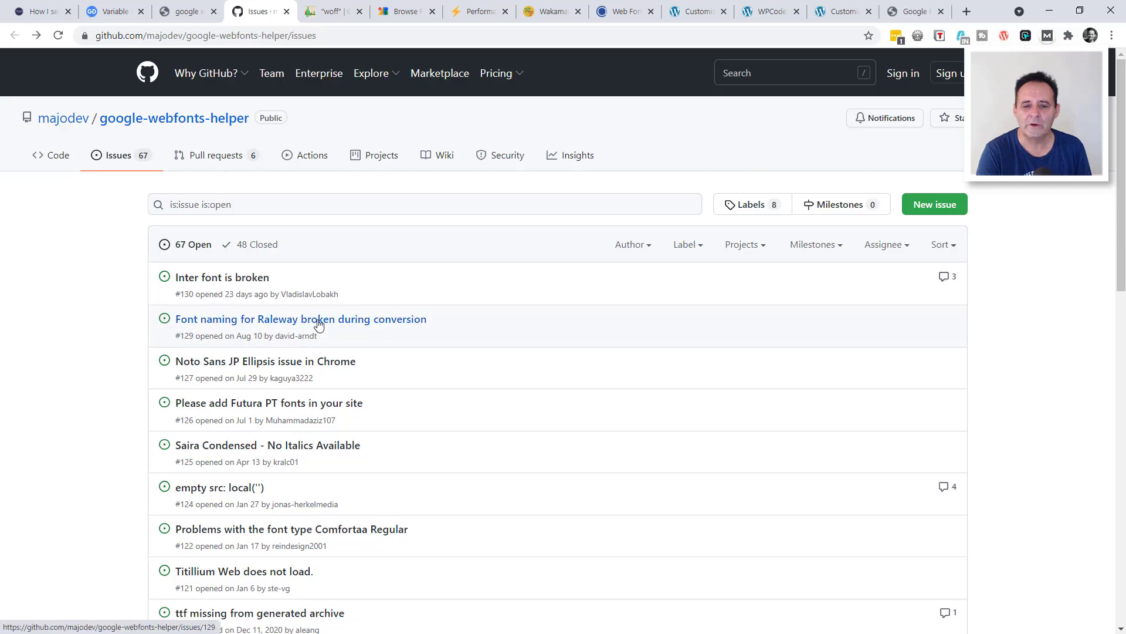
scroll(319, 324, down, 3)
scroll(322, 326, down, 1)
scroll(314, 324, up, 3)
scroll(317, 329, down, 6)
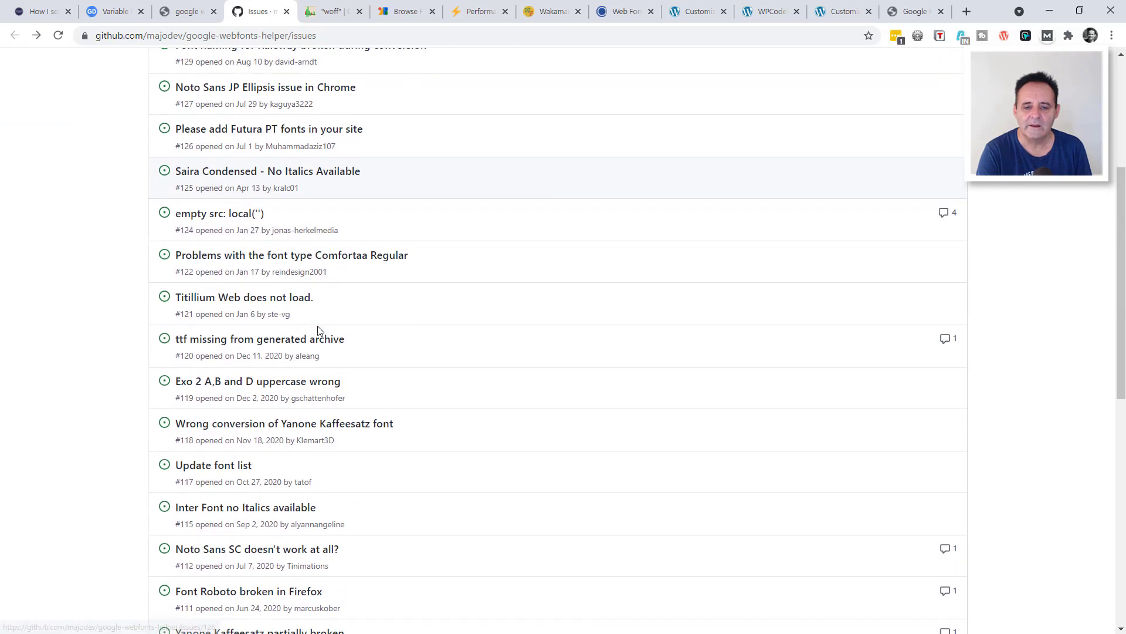
scroll(318, 330, down, 2)
scroll(316, 334, up, 9)
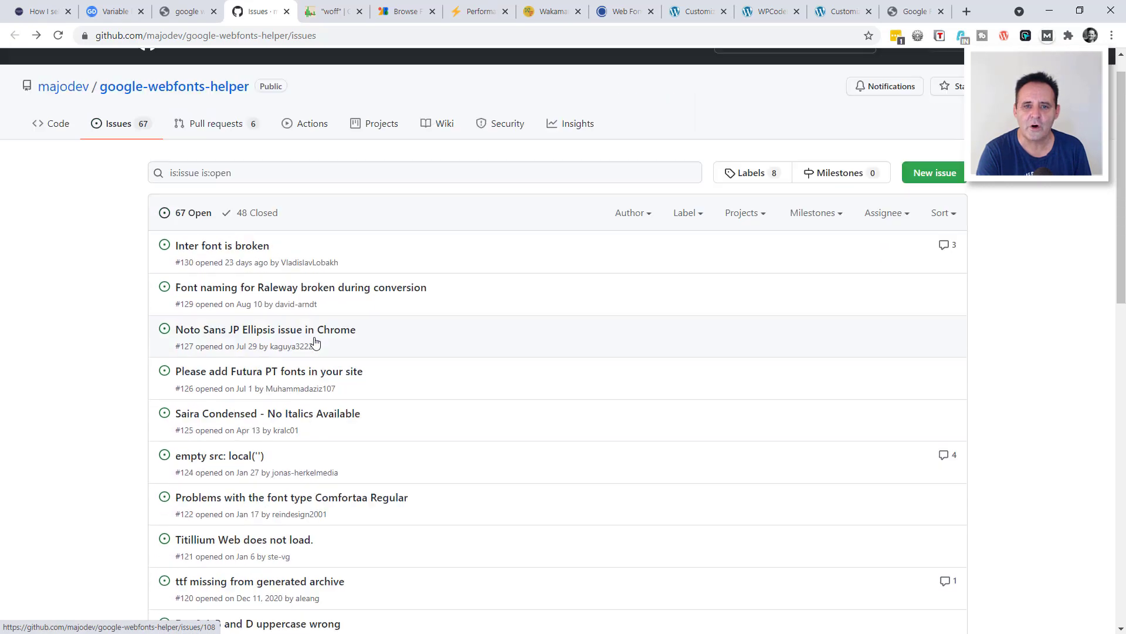
Check the font ordering options in google-webfonts-helper and read the GitHub issue "Inter font is broken" with its comments
click(184, 14)
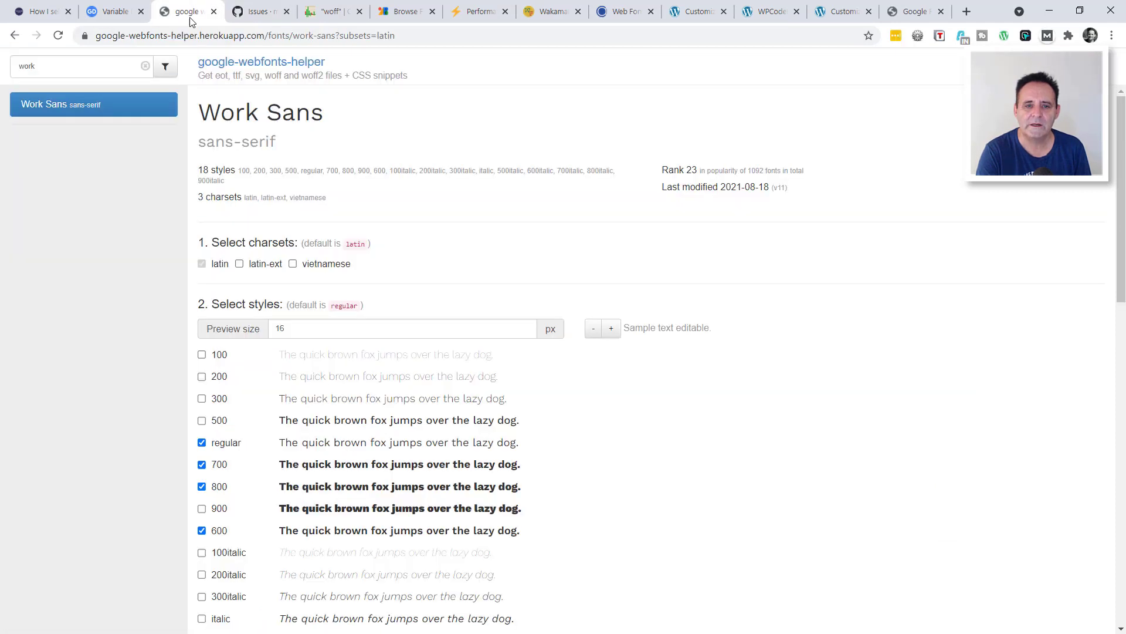
click(166, 67)
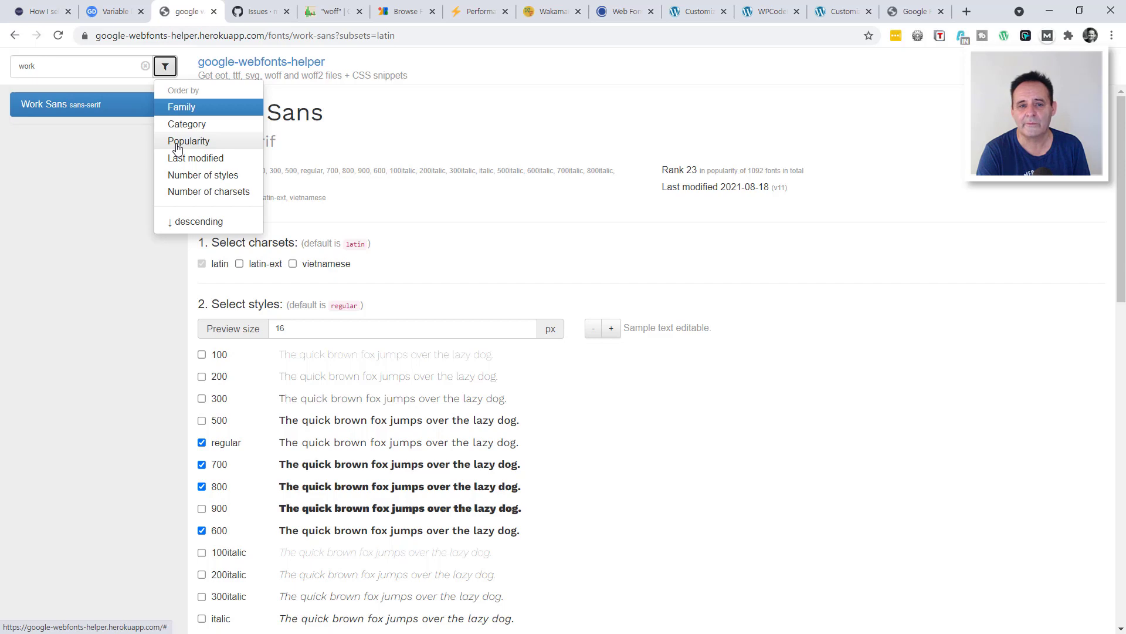
click(265, 15)
click(233, 280)
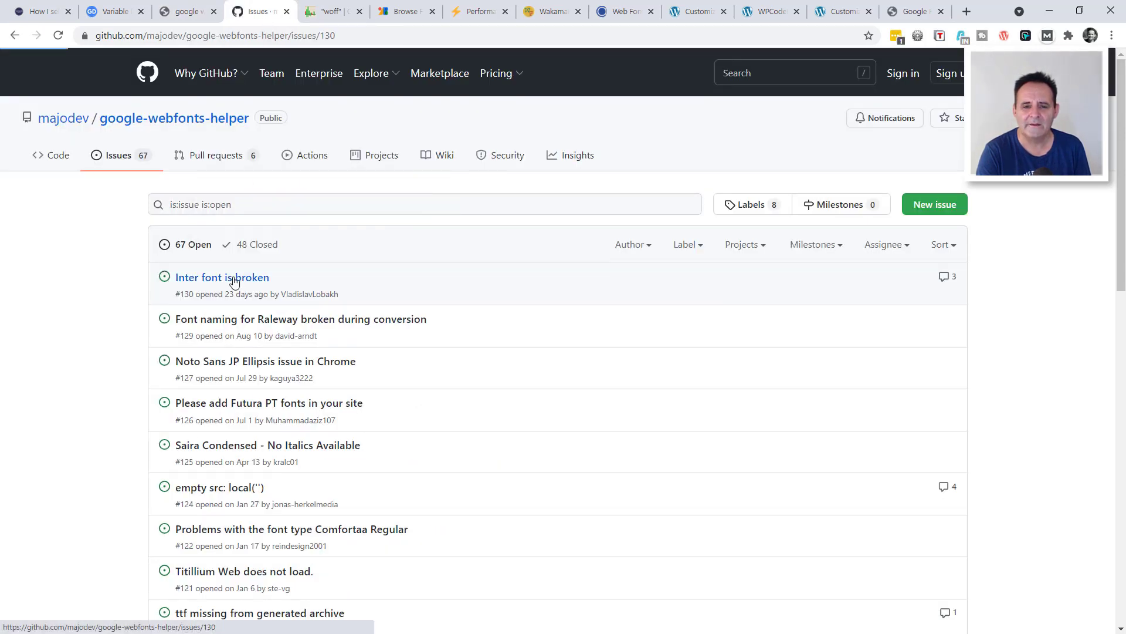
scroll(428, 393, down, 5)
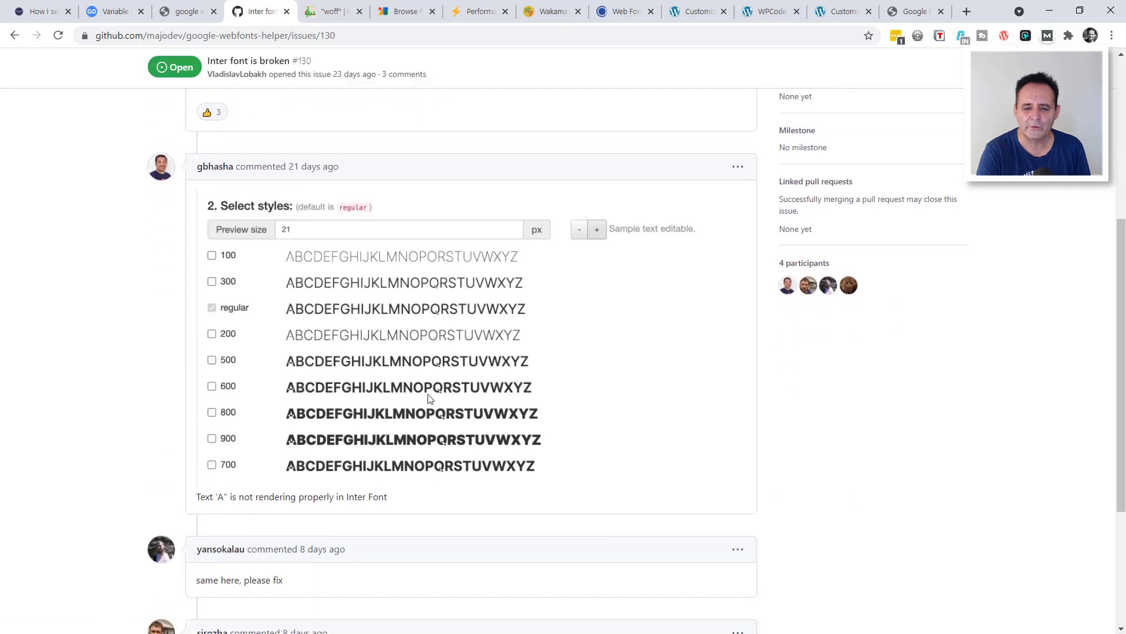
scroll(427, 398, down, 2)
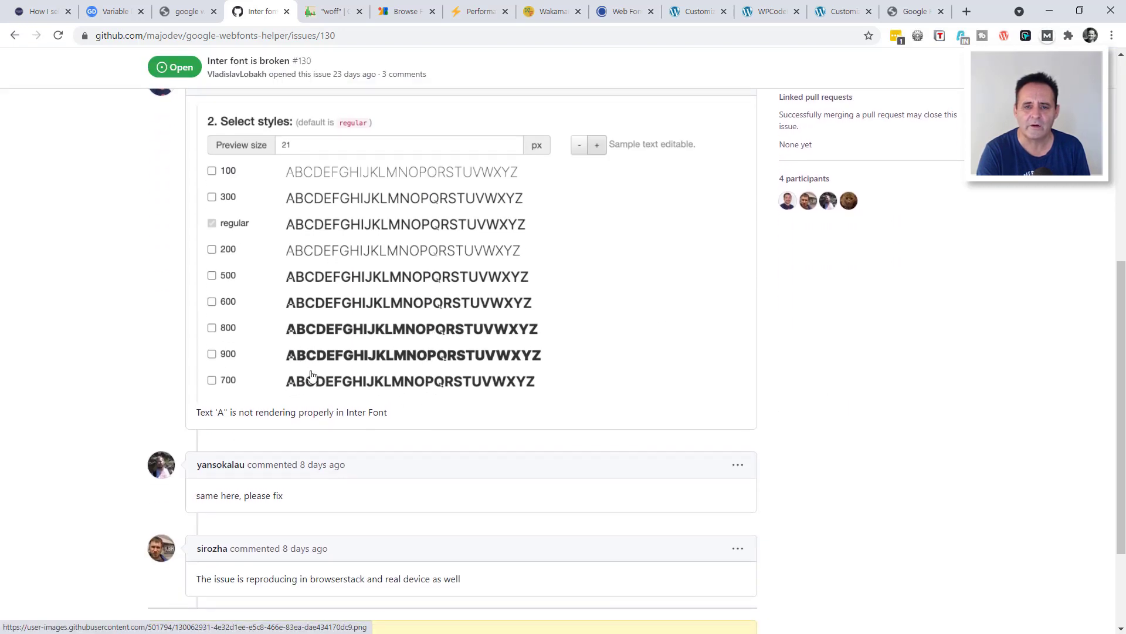
scroll(311, 375, up, 7)
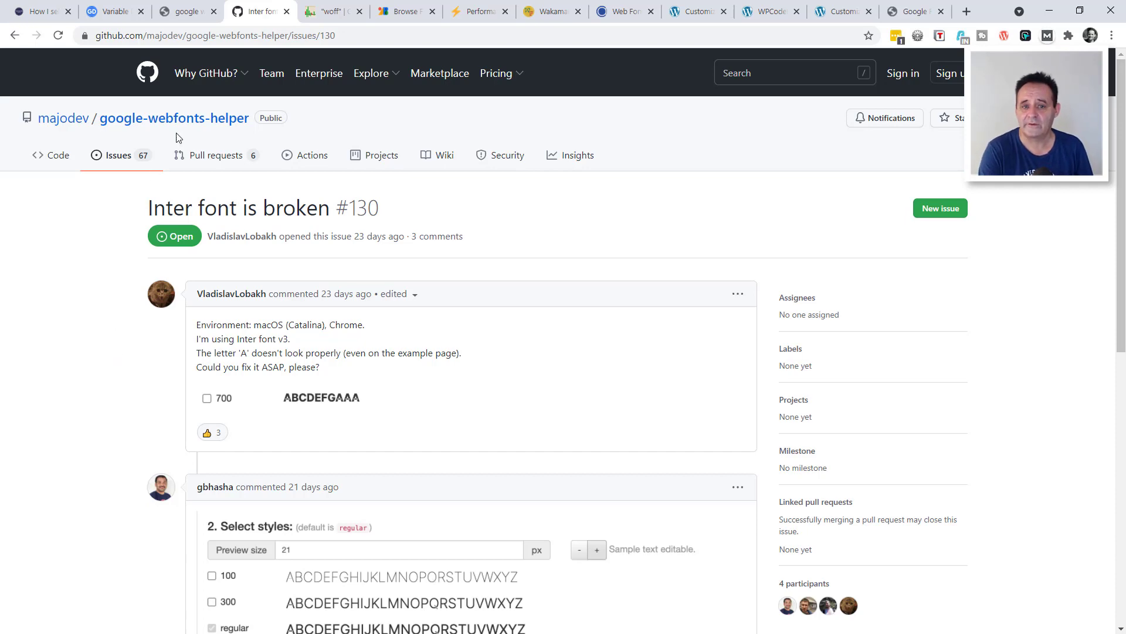
Inspect the latin and vietnamese font folders inside the work-sans.zip download from Web Font Loader
click(619, 15)
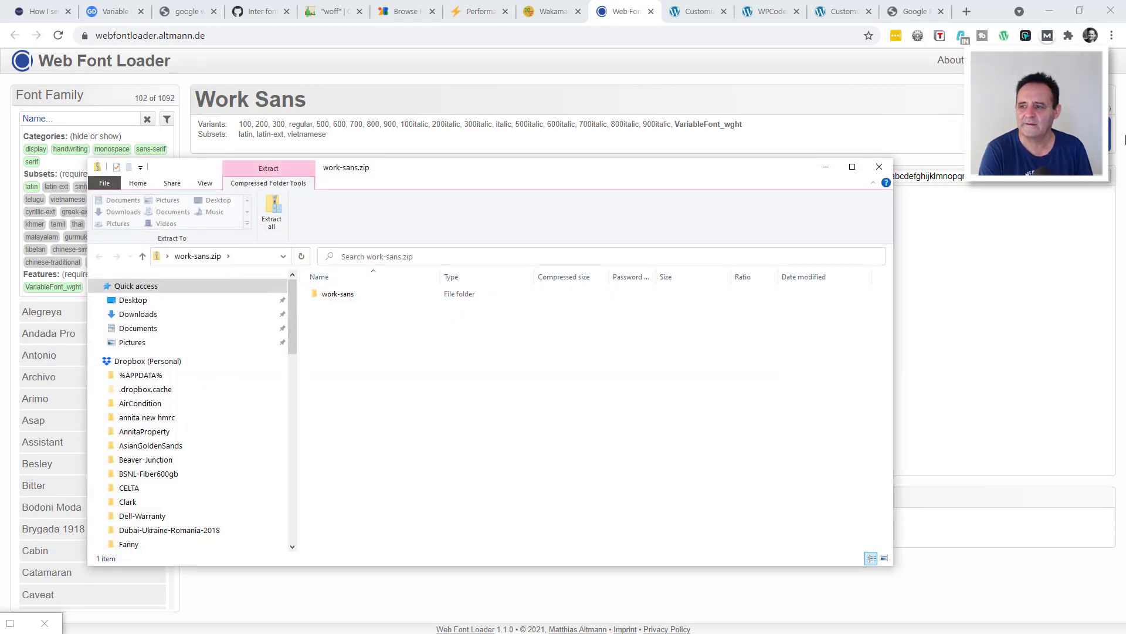
double_click(344, 297)
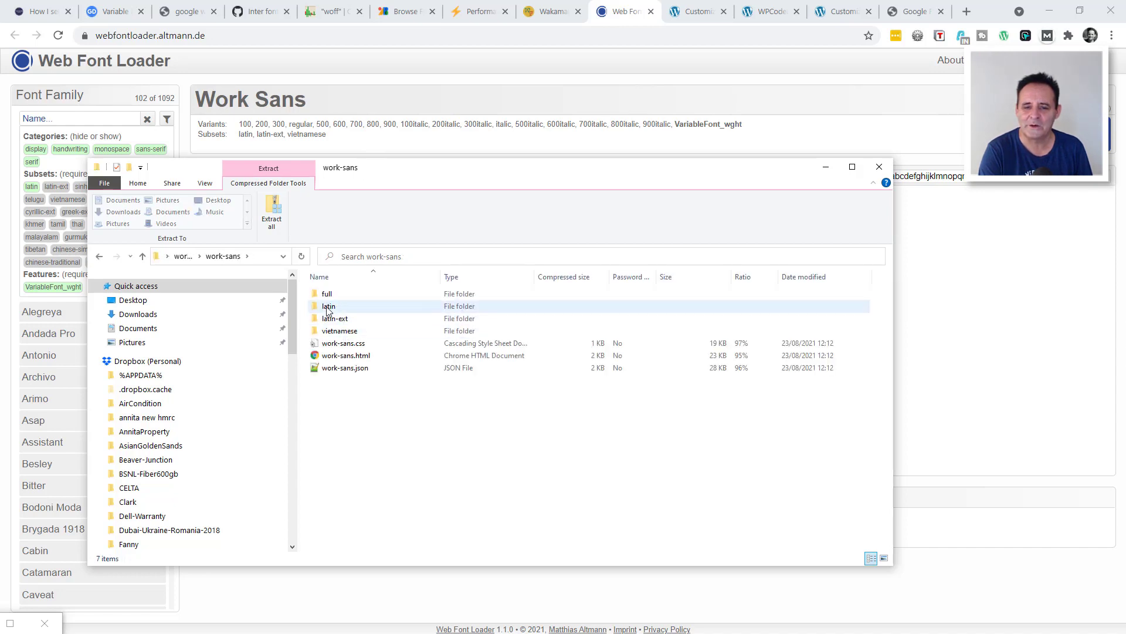
double_click(330, 307)
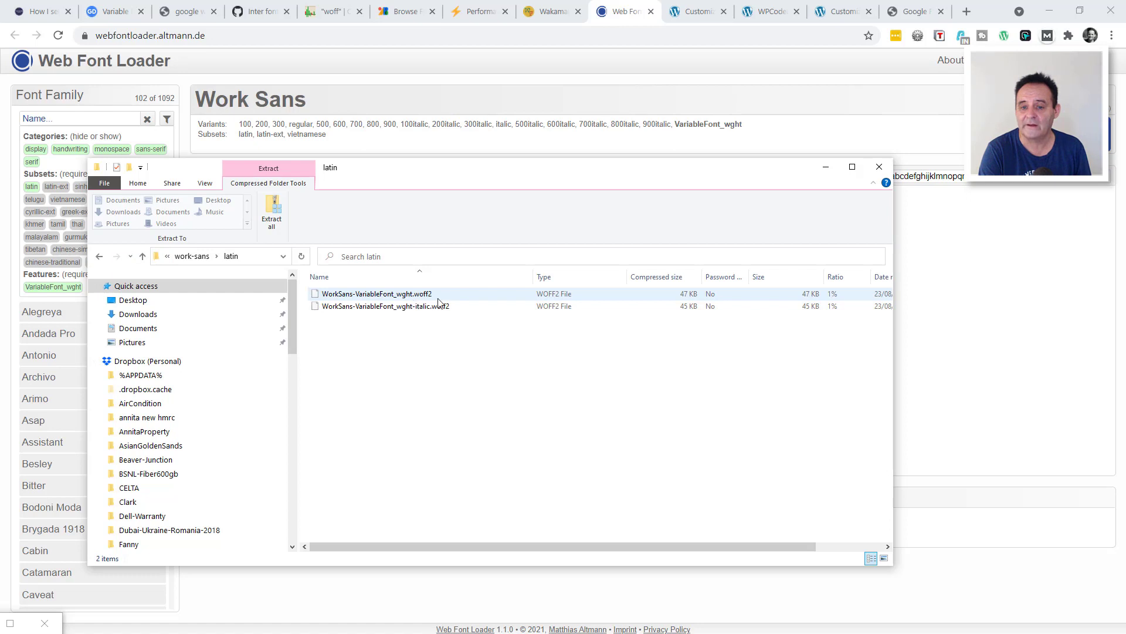
click(100, 257)
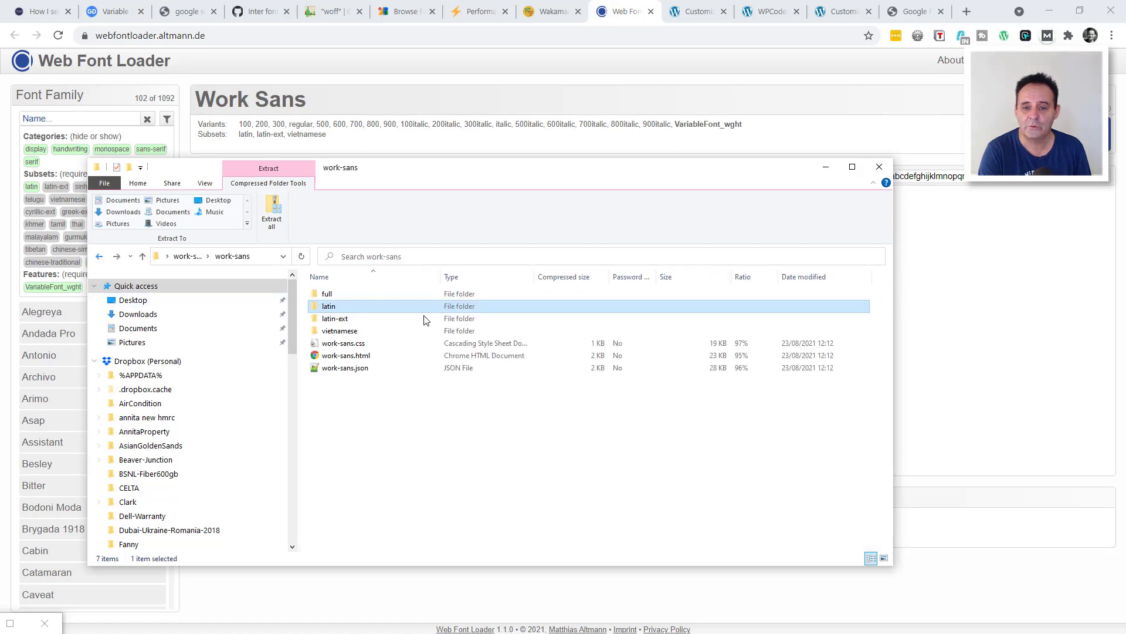
double_click(353, 332)
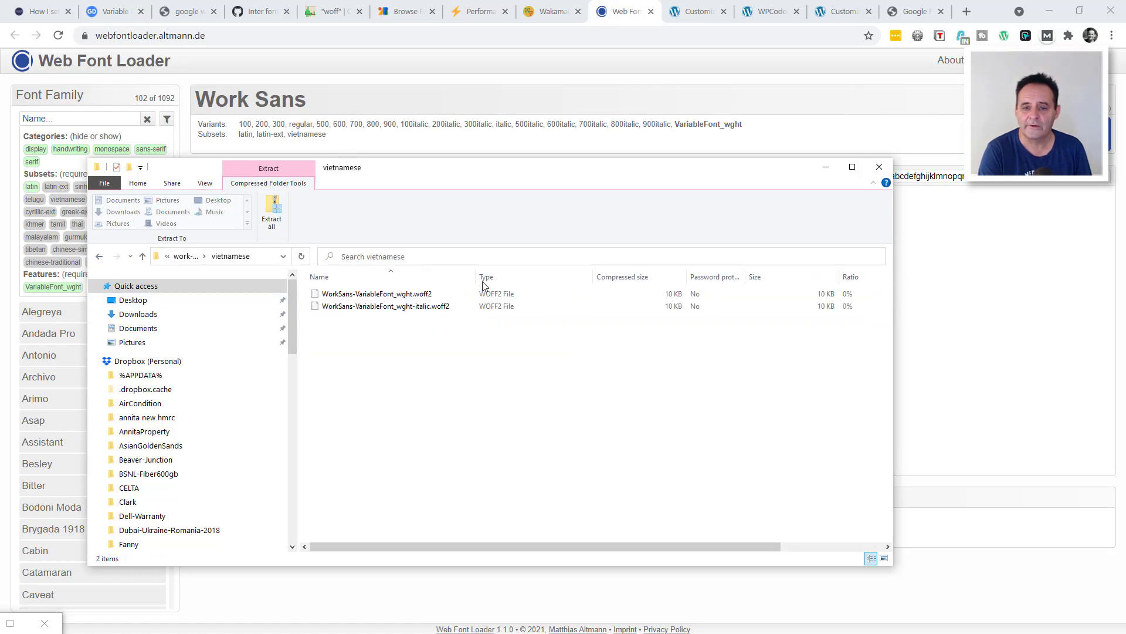
click(100, 256)
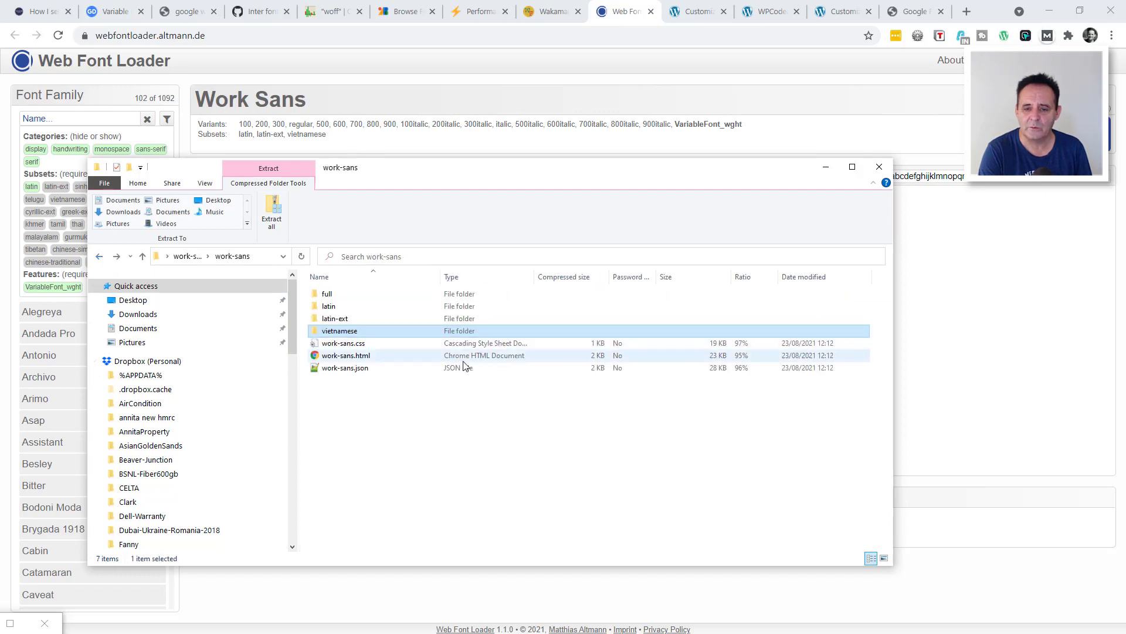
Open work-sans.css from the archive, examine its font-face rules, and move the Notepad window out of the way
click(342, 345)
double_click(342, 345)
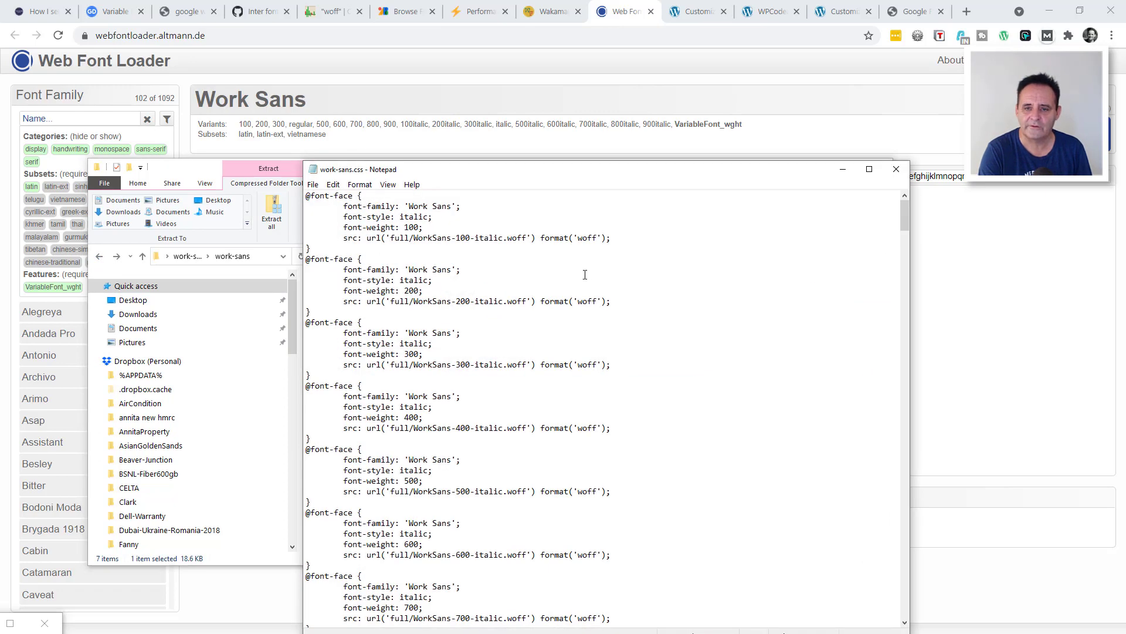
scroll(609, 358, down, 7)
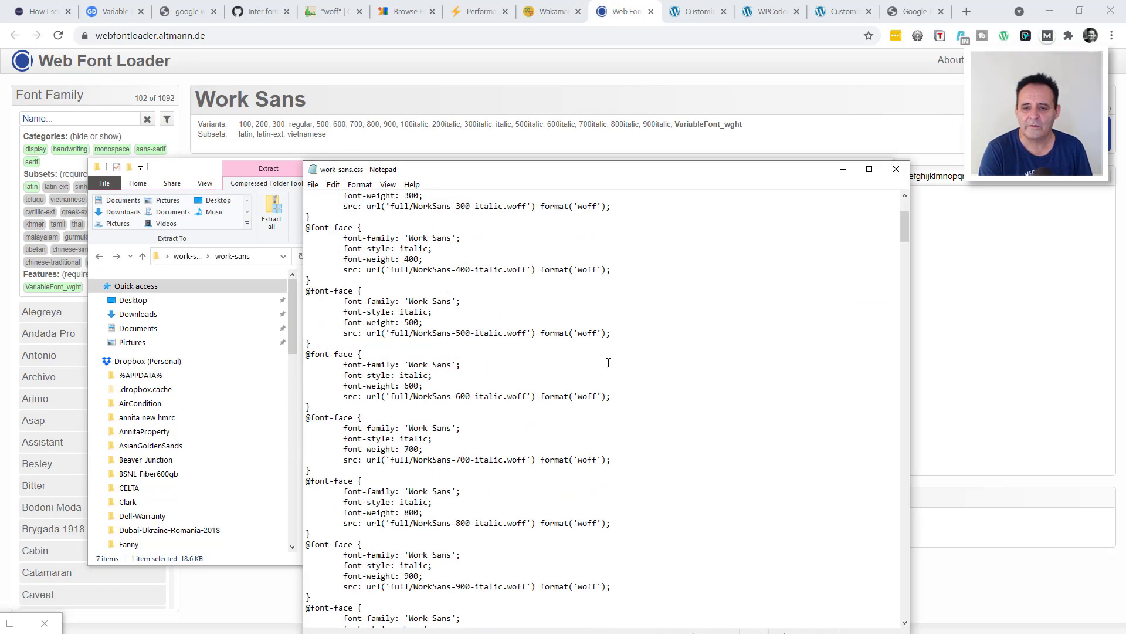
scroll(608, 364, up, 7)
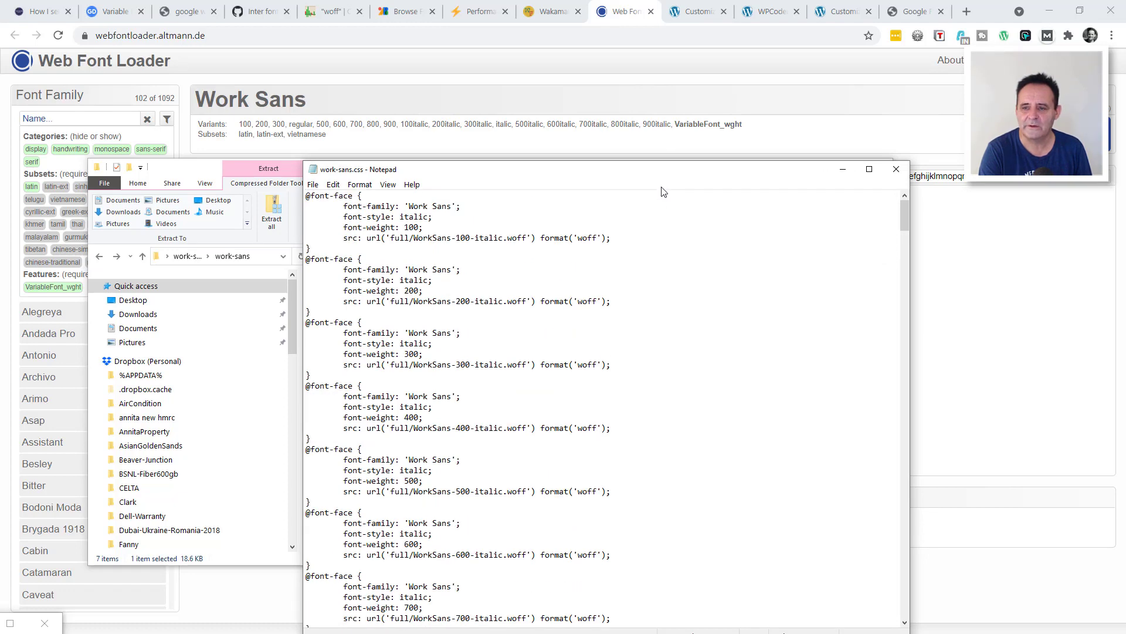
drag(645, 172, 0, 352)
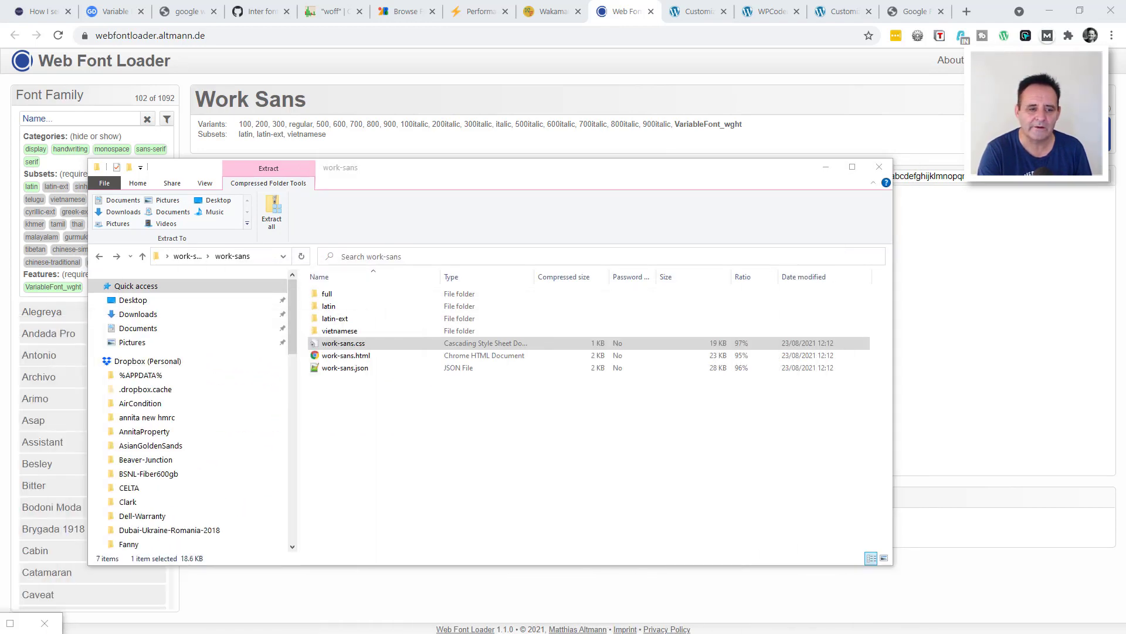
Review the Example CSS and preloading code on the self-hosting page alongside the Work Sans samples in Web Font Loader
click(40, 11)
scroll(284, 397, down, 3)
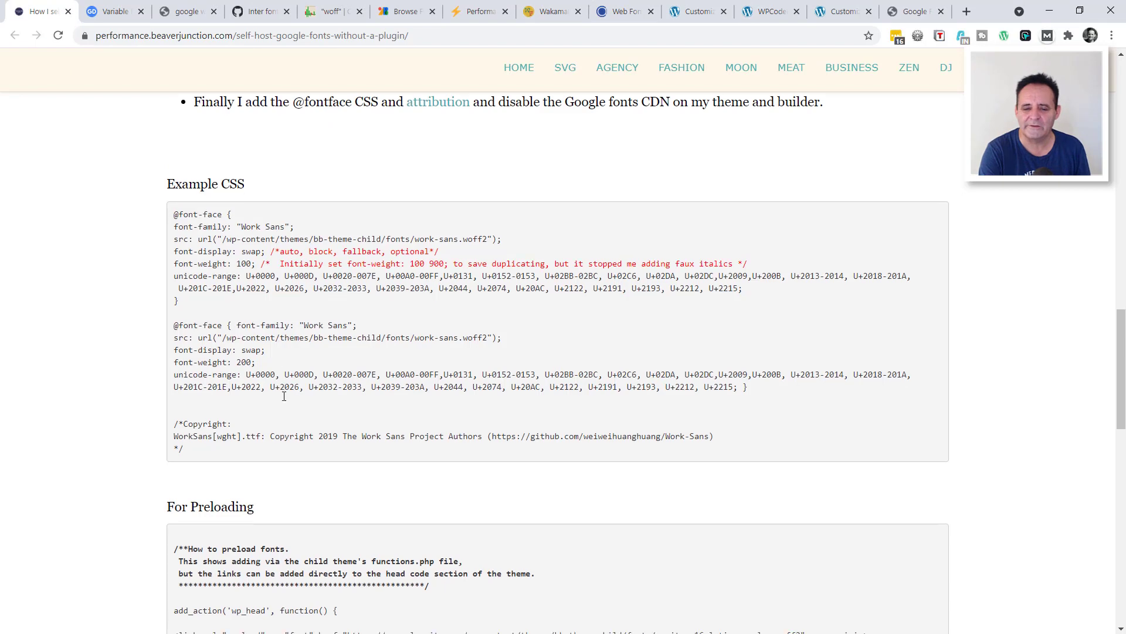
scroll(284, 396, down, 2)
scroll(284, 397, up, 4)
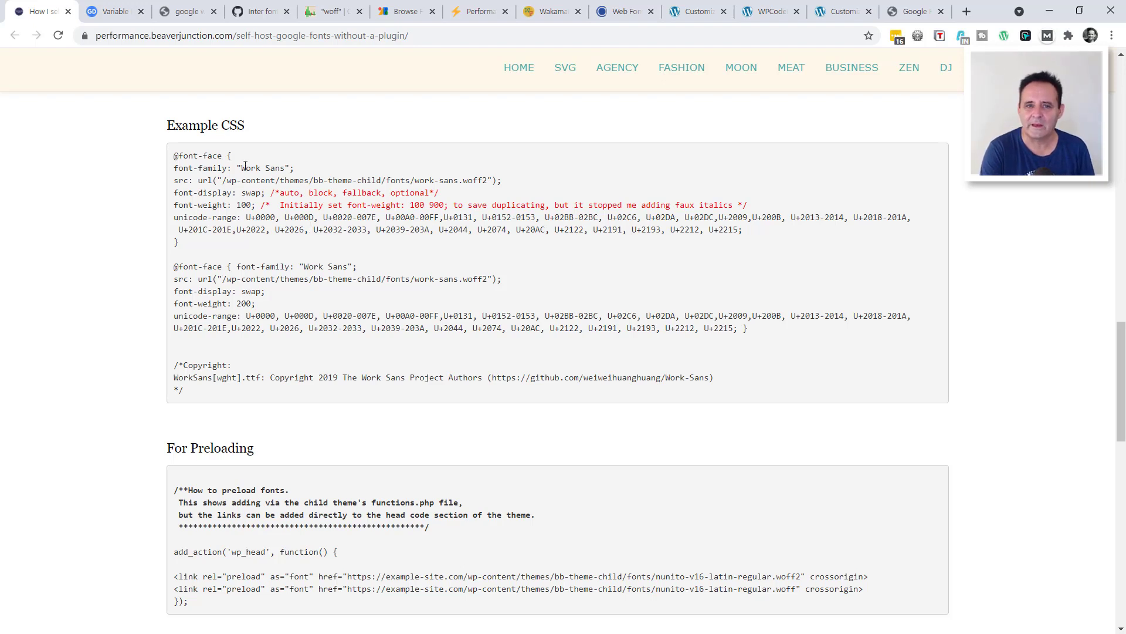
click(616, 11)
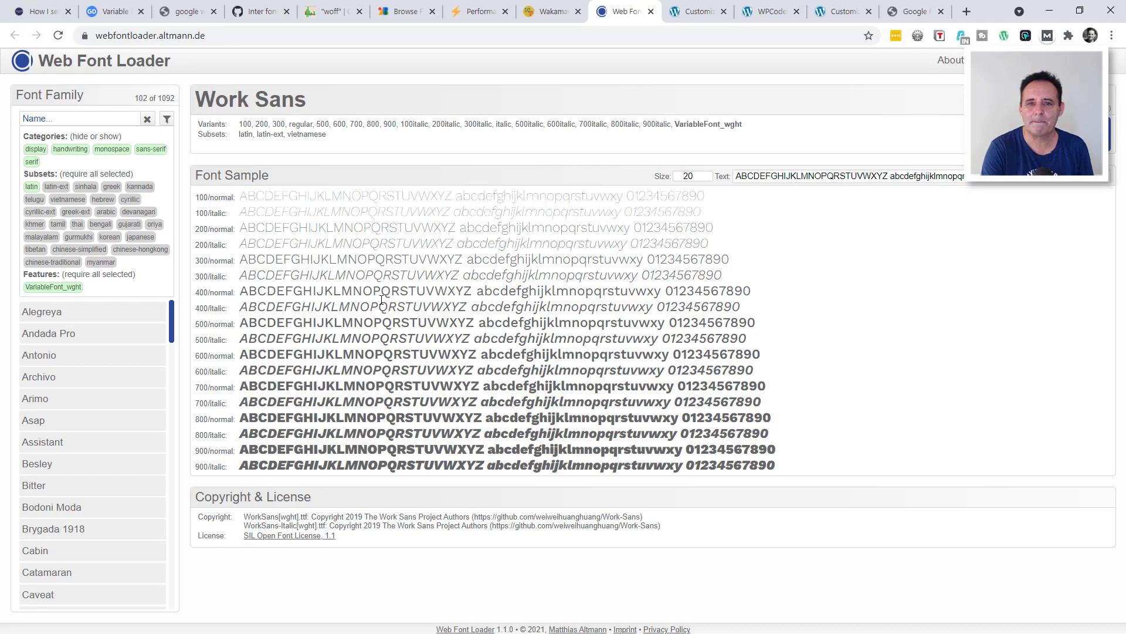
click(39, 11)
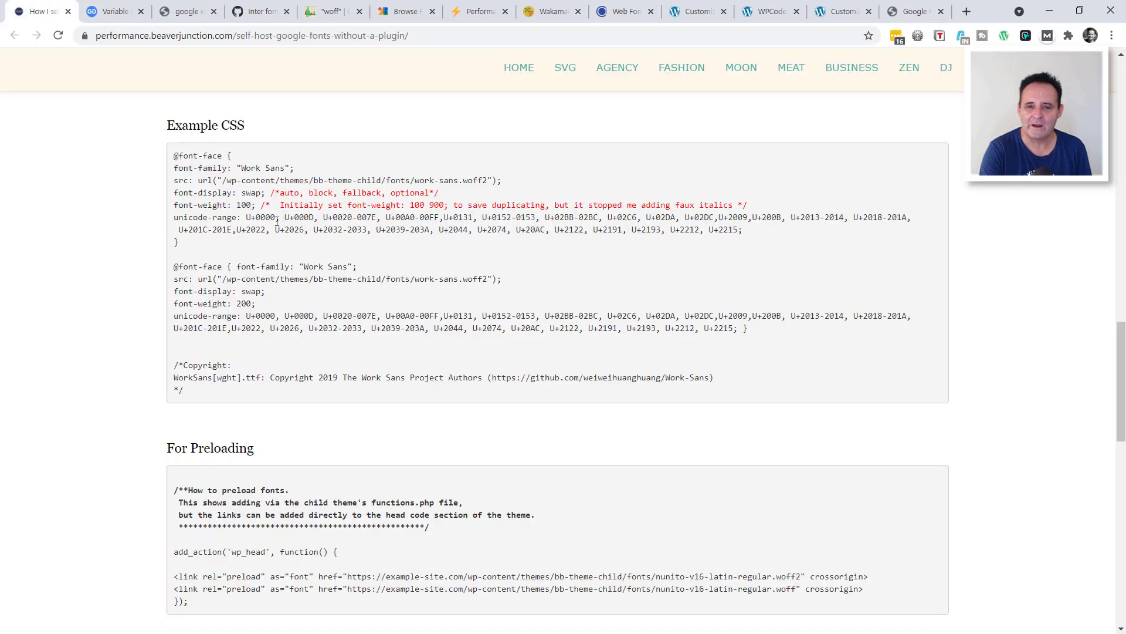
Read the My Present Strategy section of the self-hosting article and browse the variable-only font listing on Google Fonts
scroll(277, 221, up, 9)
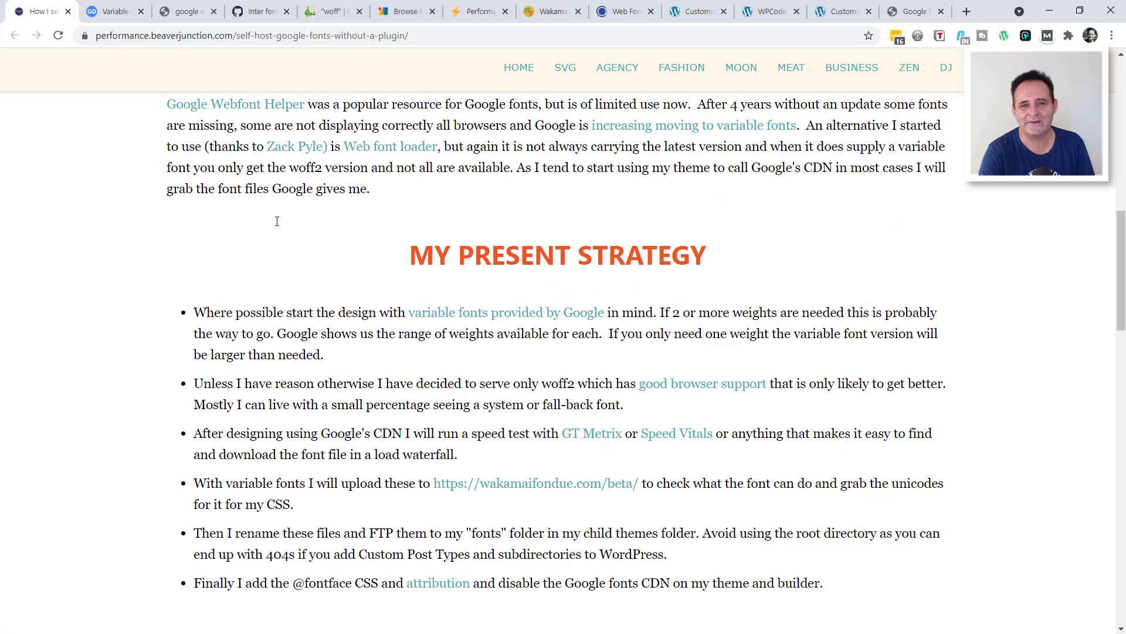
scroll(277, 220, down, 1)
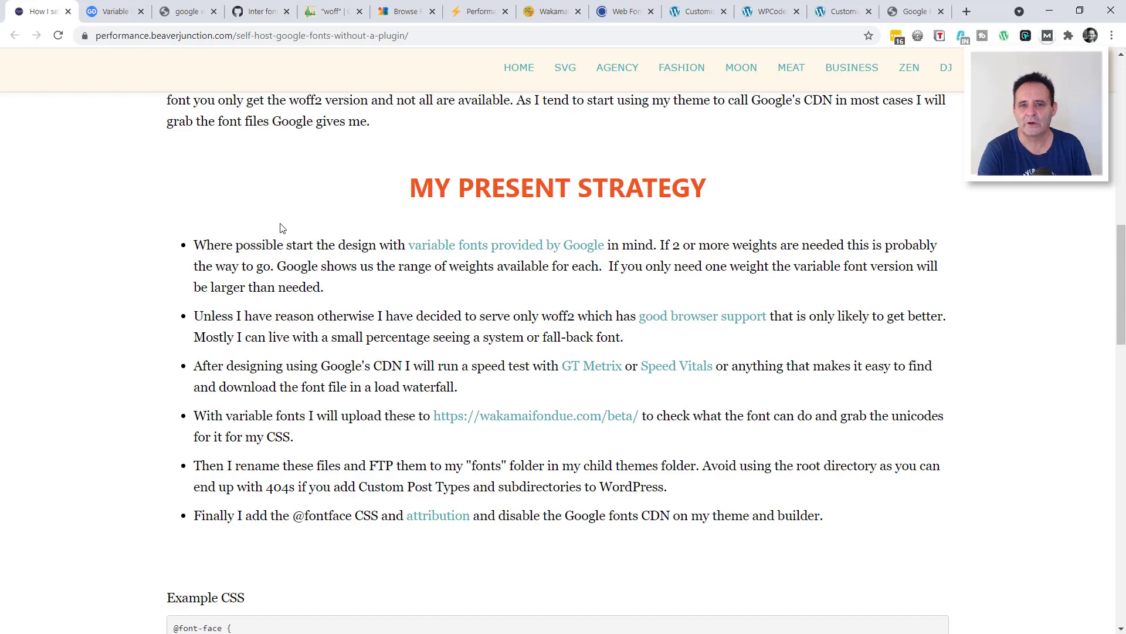
click(402, 14)
scroll(429, 226, up, 15)
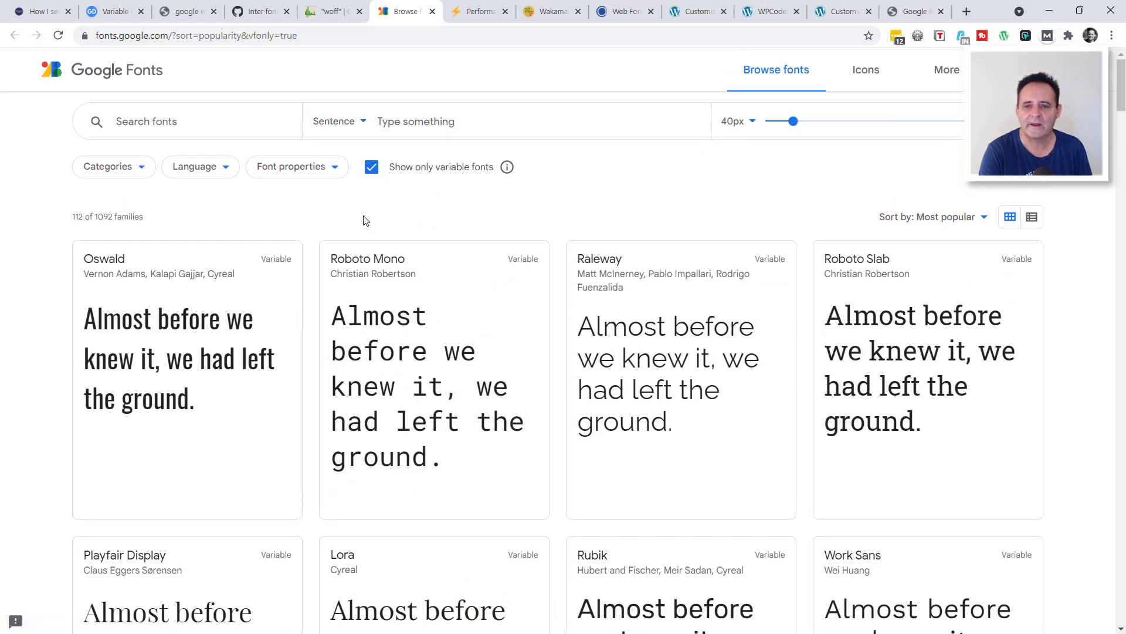
scroll(550, 282, down, 6)
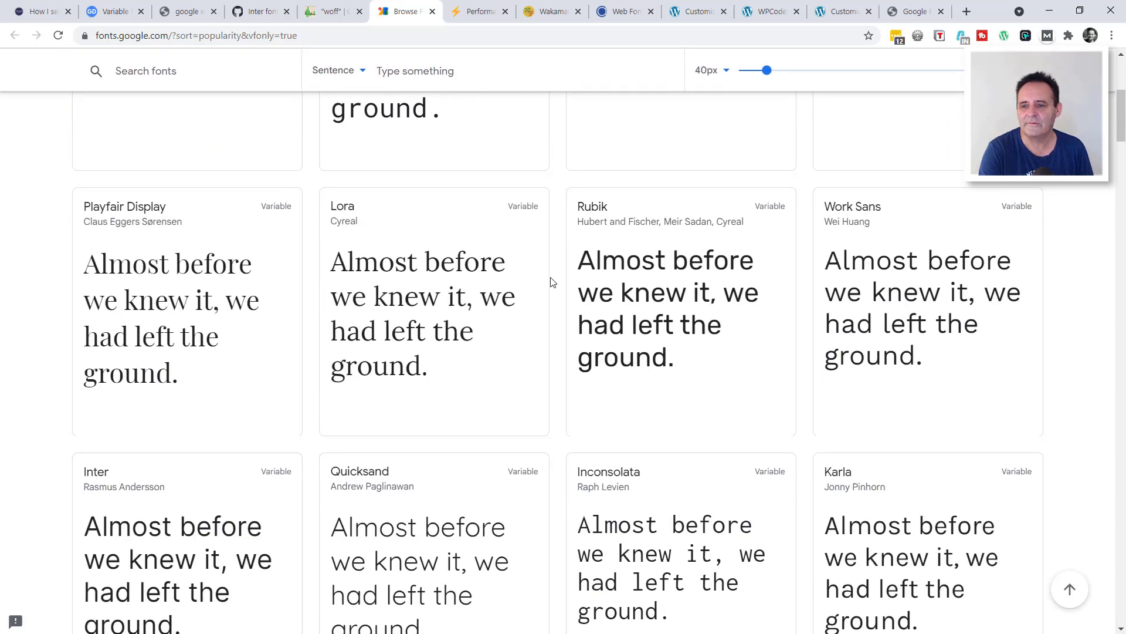
scroll(551, 282, down, 3)
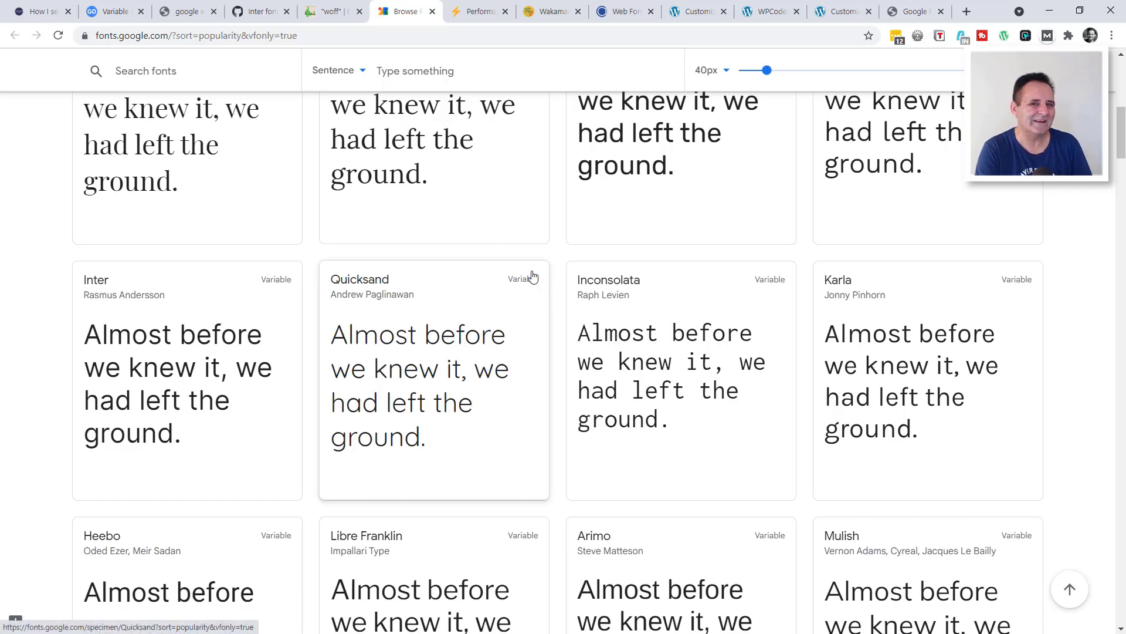
Compare the browser support tables for WOFF and WOFF 2.0 on Can I use
click(319, 12)
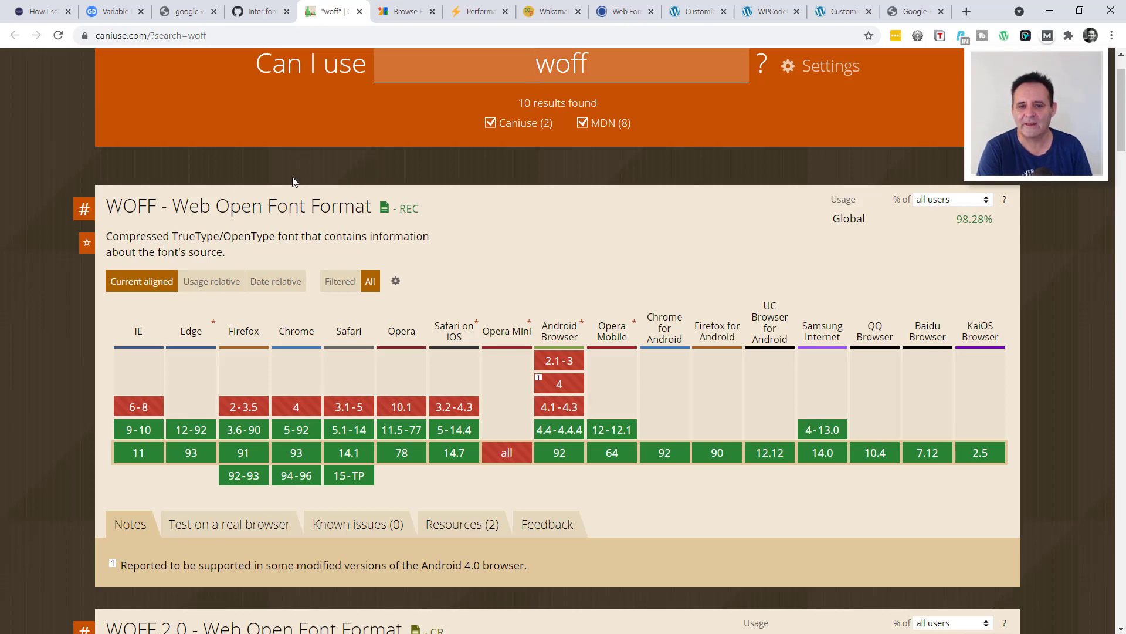
scroll(528, 282, down, 6)
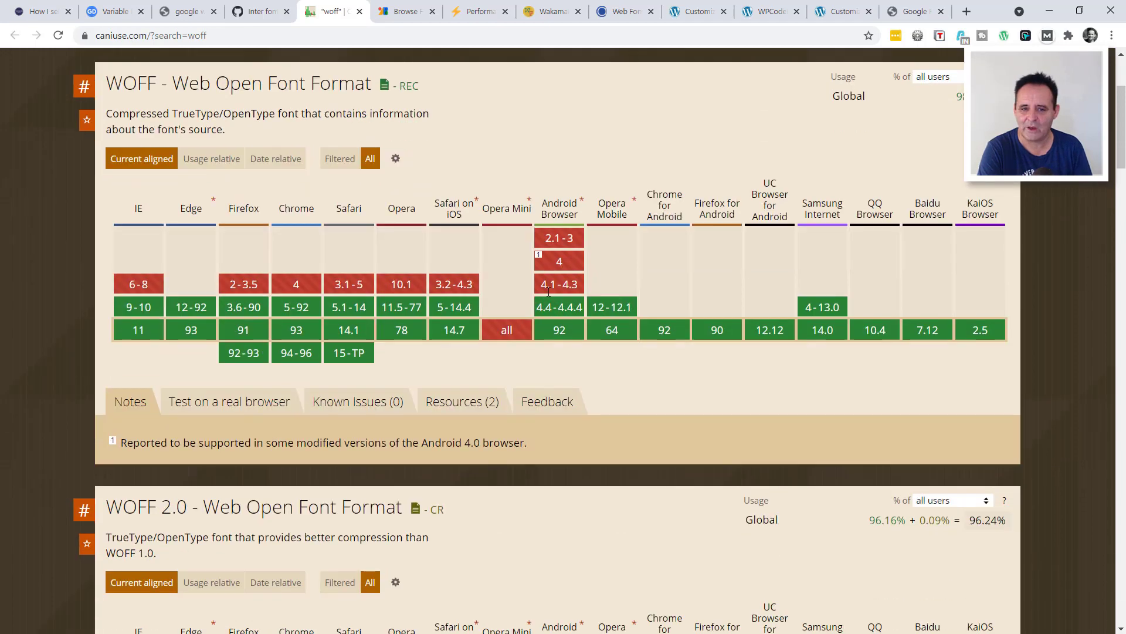
scroll(547, 293, down, 1)
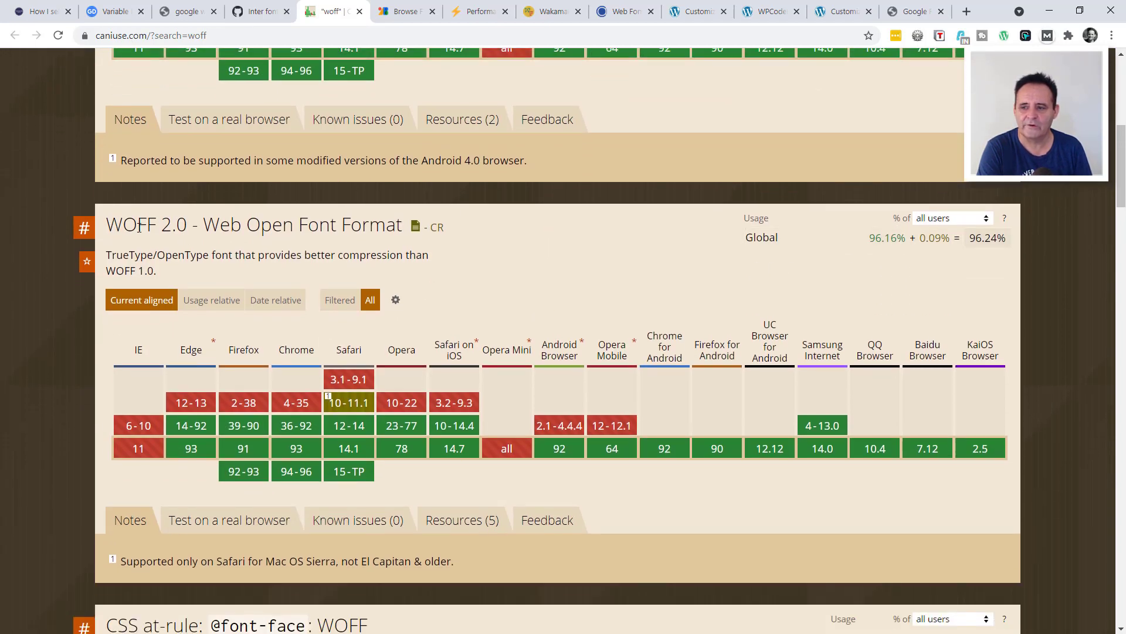
mouse_move(882, 241)
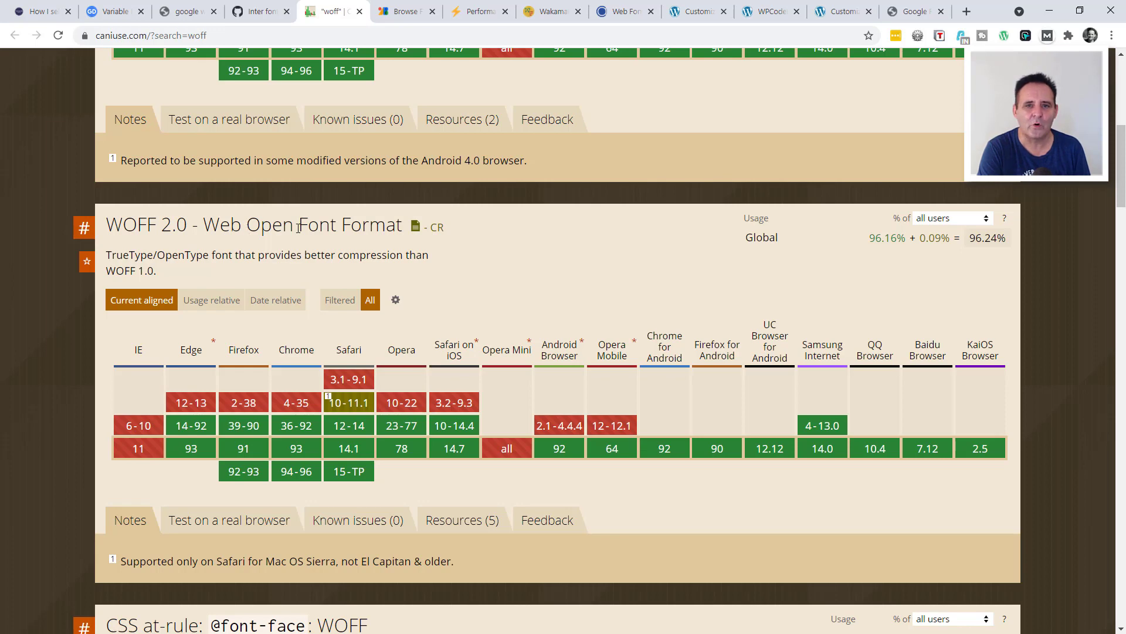
scroll(333, 317, up, 5)
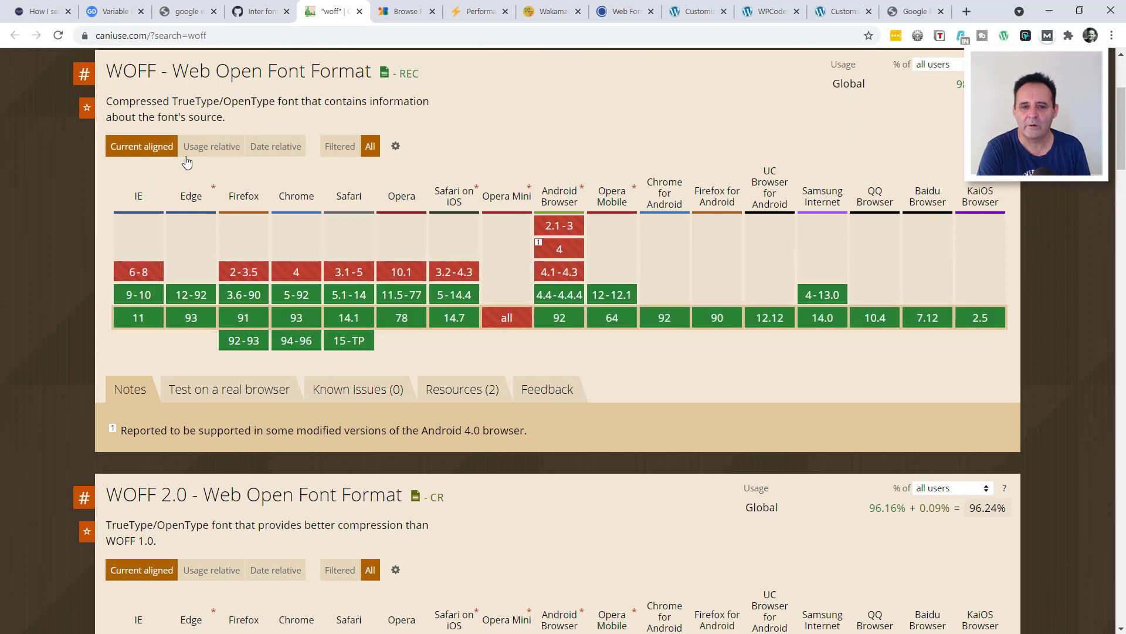
mouse_move(140, 322)
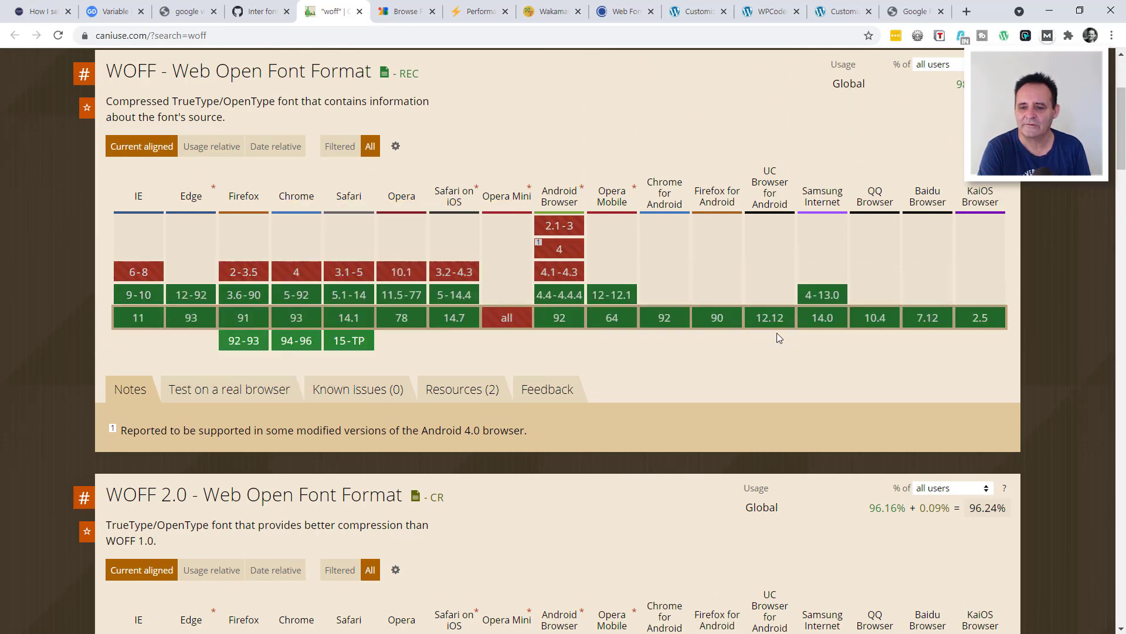
scroll(751, 367, down, 3)
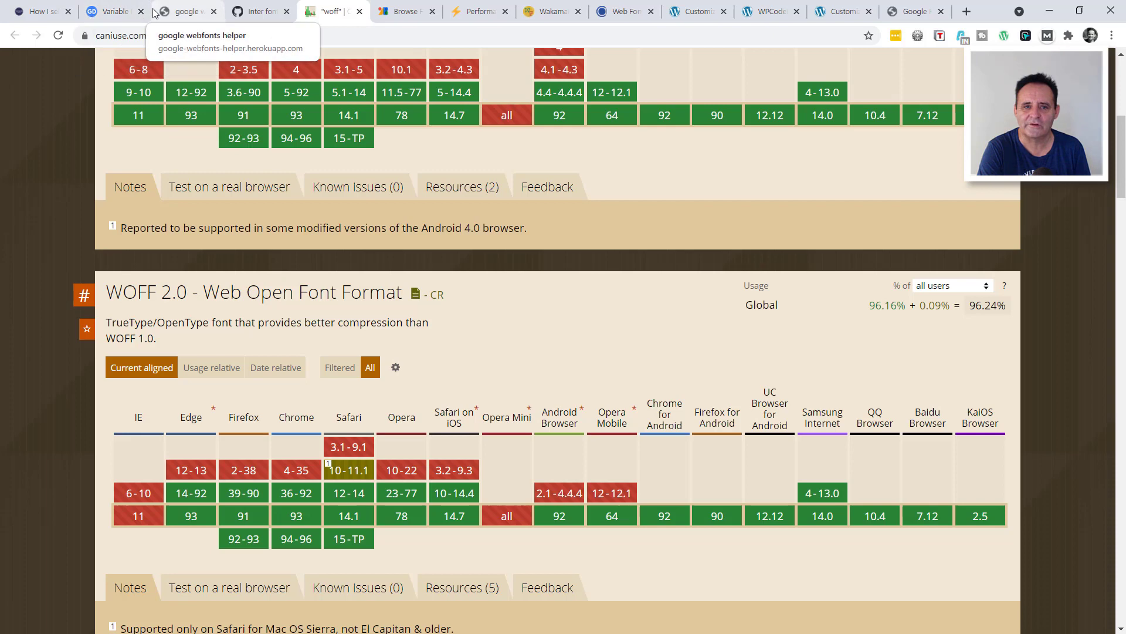
Recheck the strategy list in the article, then look over the whole home page preview of site Two in the WordPress Customizer
click(41, 11)
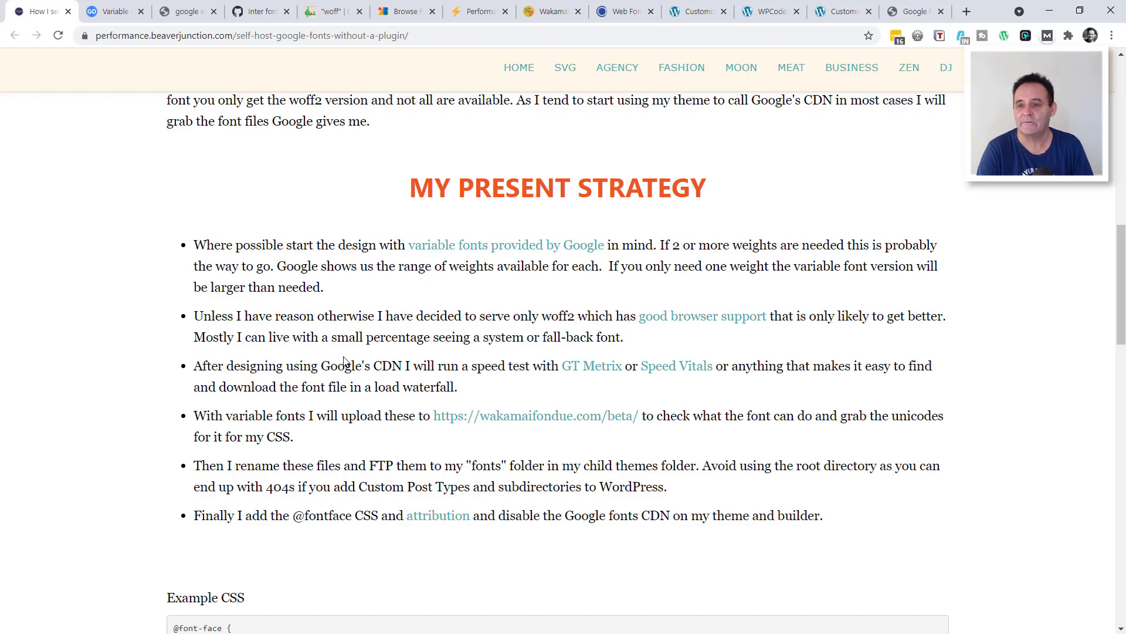
click(845, 11)
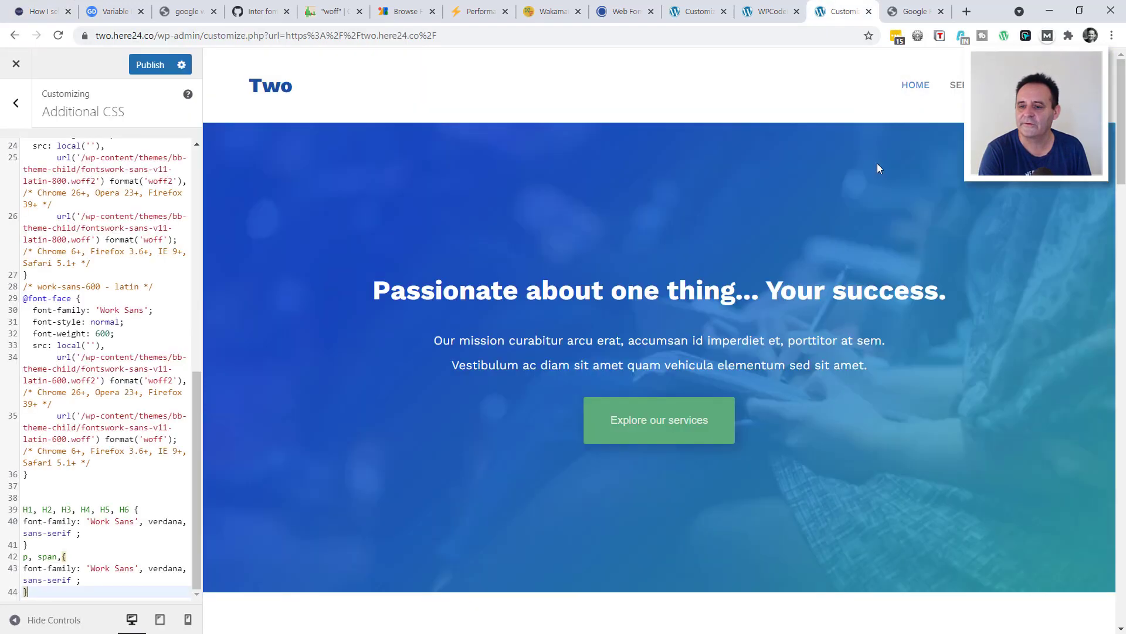
scroll(900, 243, down, 20)
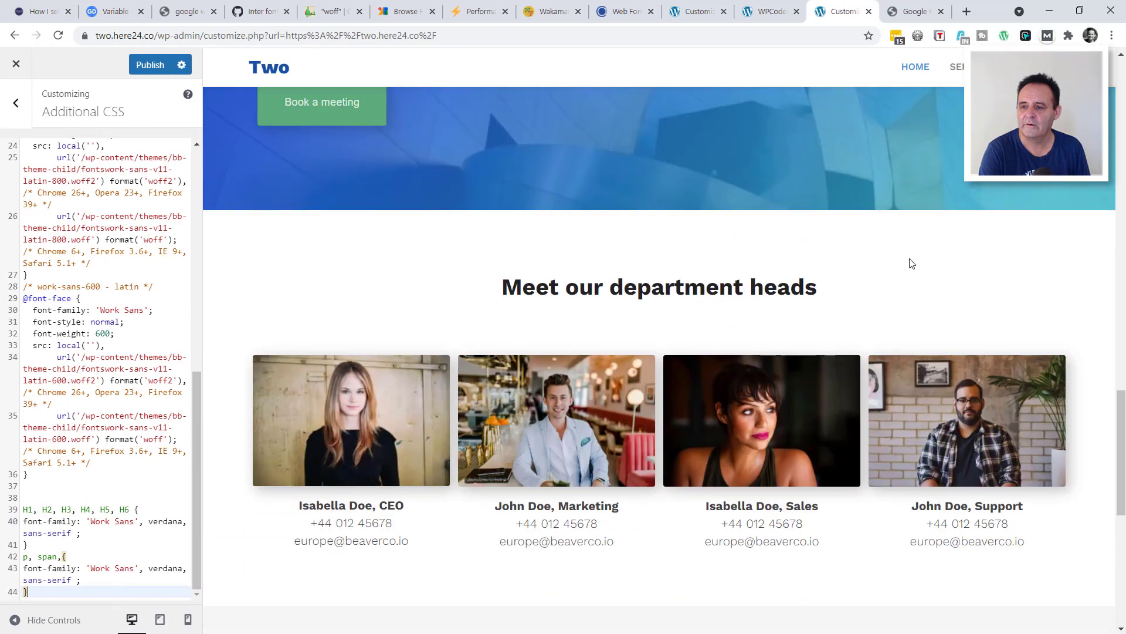
scroll(913, 270, down, 5)
scroll(914, 277, up, 20)
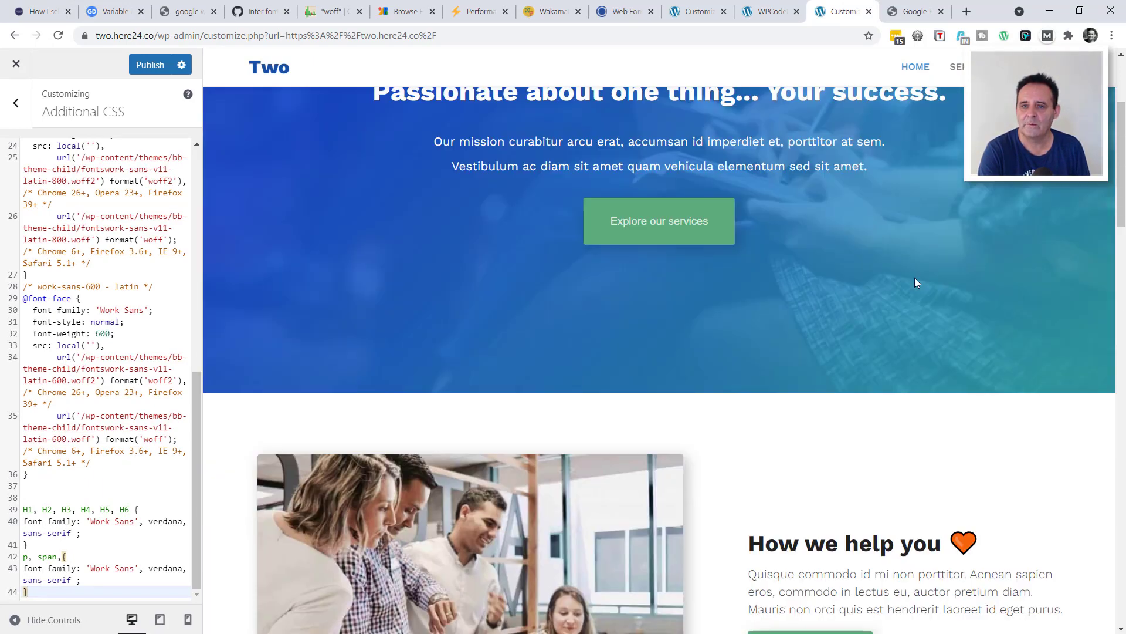
scroll(914, 277, up, 3)
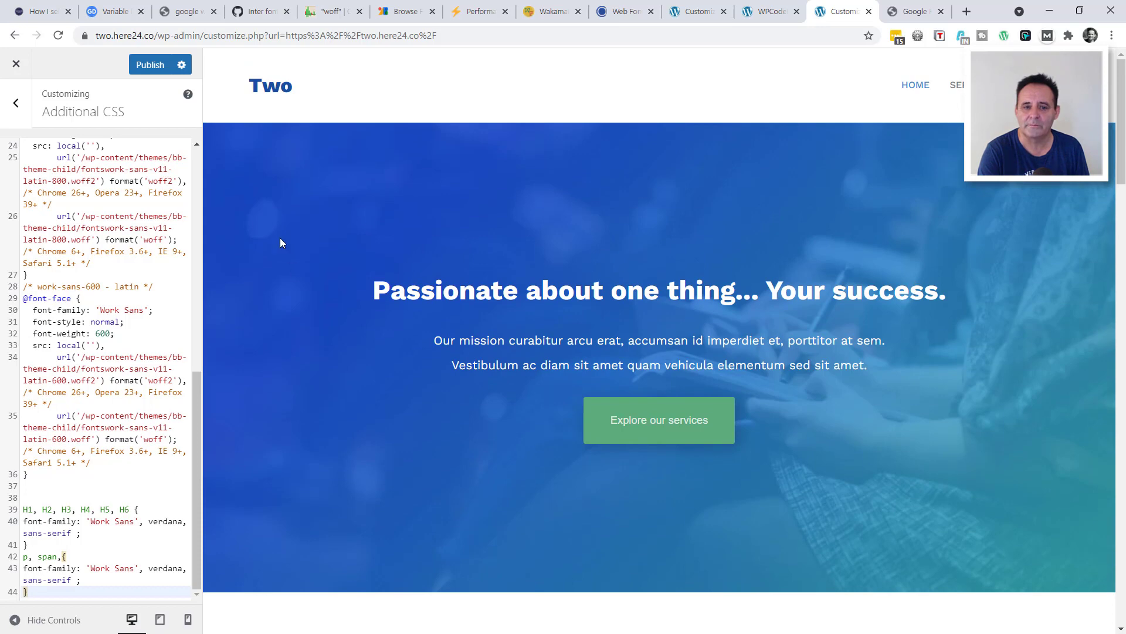
Examine the SpeedVitals report for two.here24.co and find the fonts.gstatic.com font file in its waterfall
click(478, 11)
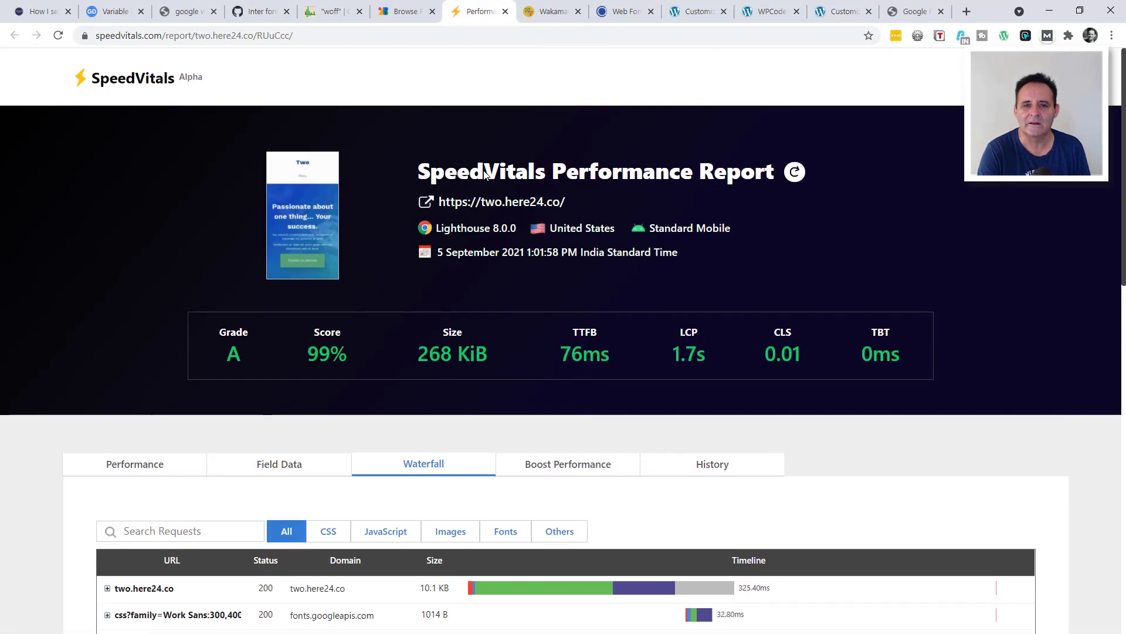
scroll(405, 82, up, 5)
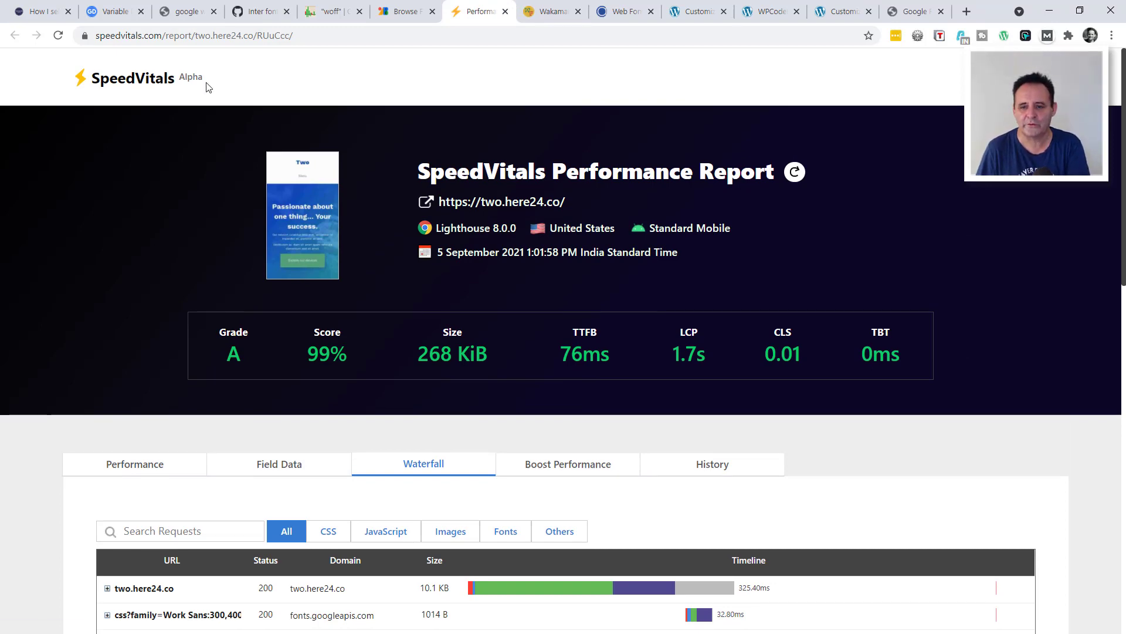
scroll(405, 300, down, 5)
scroll(413, 315, down, 3)
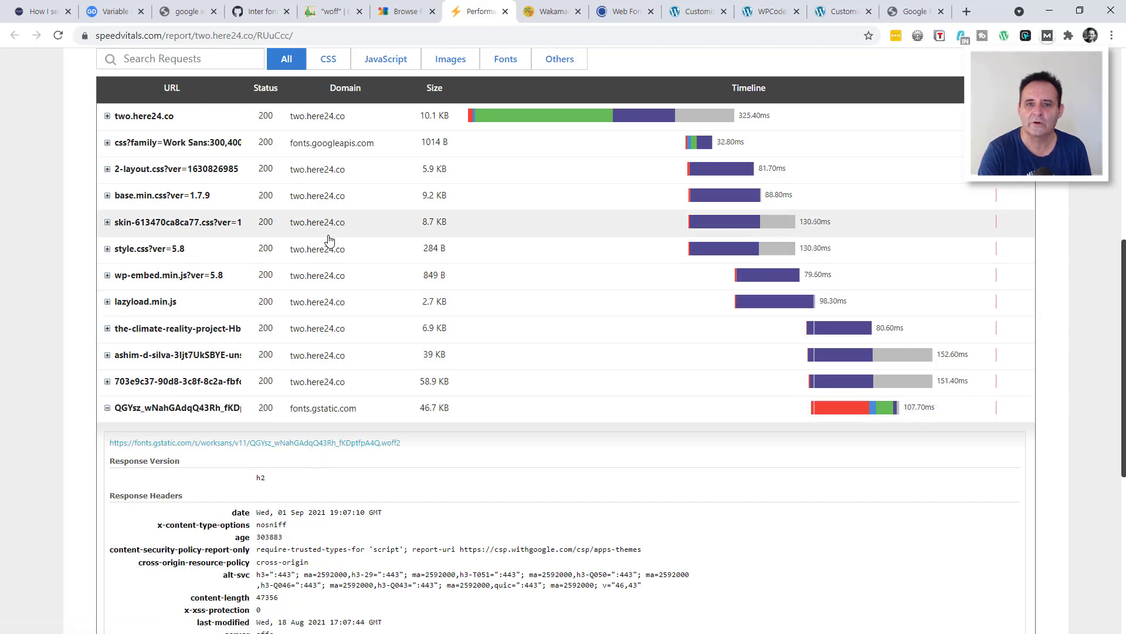
Review the Work Sans Regular file details in Wakamai Fondue and set the Tester's weight axis to 900
click(546, 11)
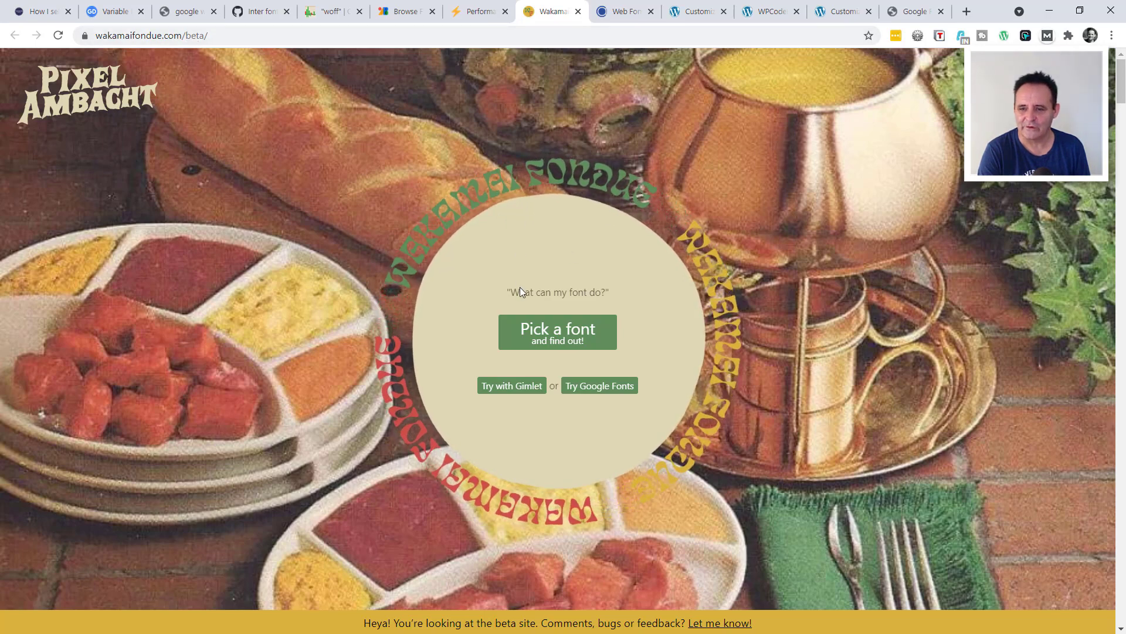
scroll(790, 317, down, 5)
scroll(791, 320, down, 3)
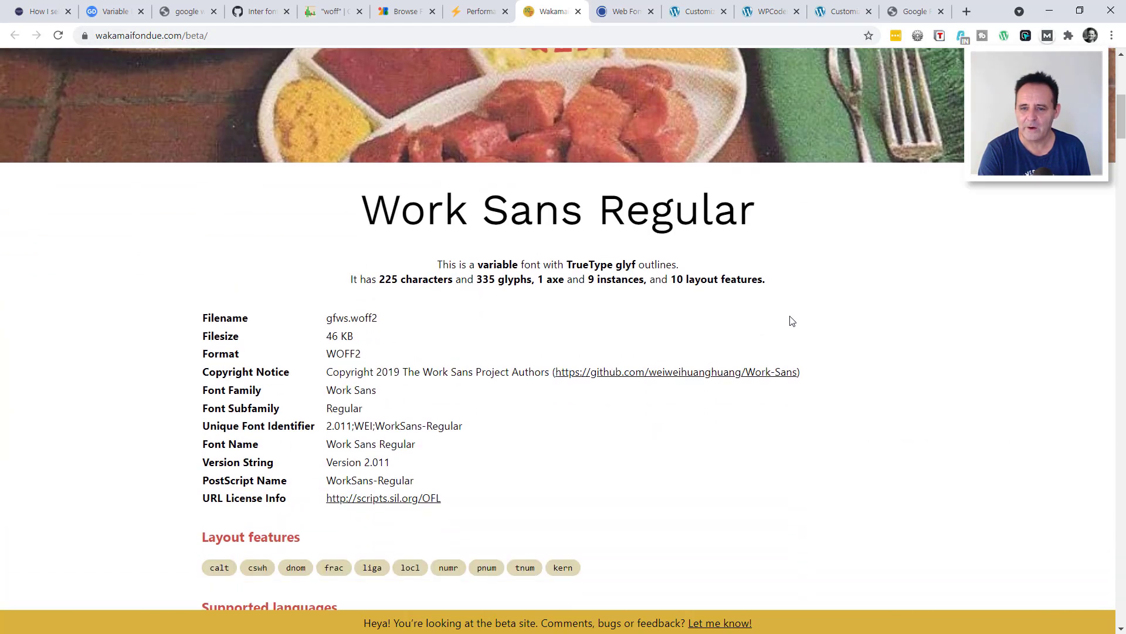
scroll(436, 277, down, 10)
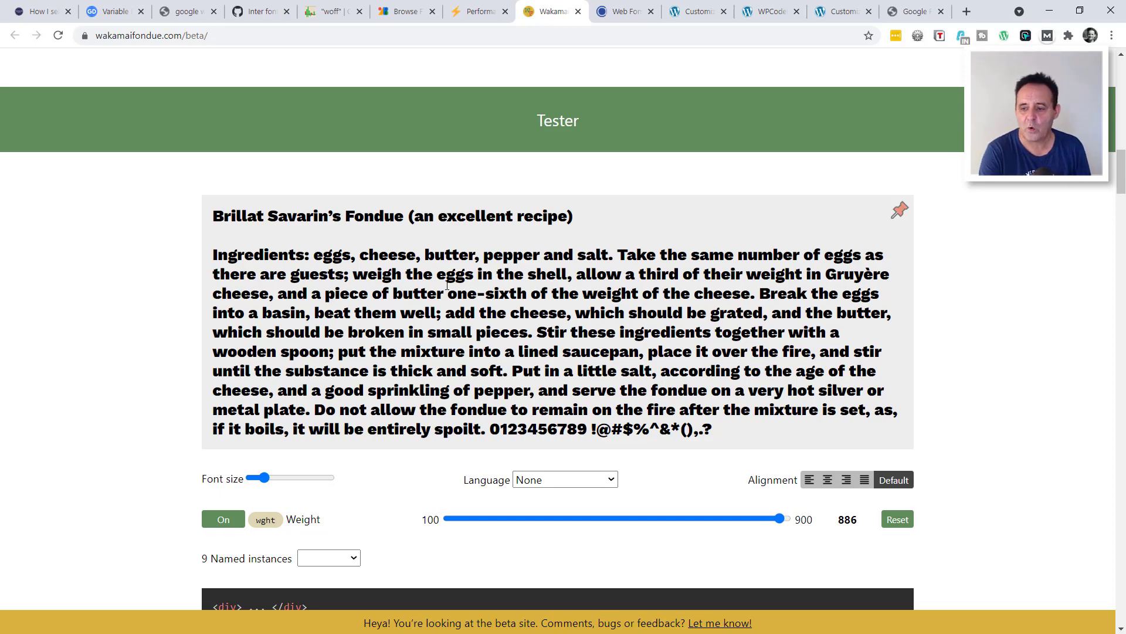
mouse_move(781, 519)
mouse_down()
mouse_move(433, 522)
mouse_move(788, 521)
mouse_move(608, 530)
mouse_move(698, 533)
mouse_move(470, 533)
mouse_move(797, 520)
mouse_up()
Look through Wakamai Fondue's generated weight CSS and the characters included in Work Sans Regular
scroll(925, 378, down, 20)
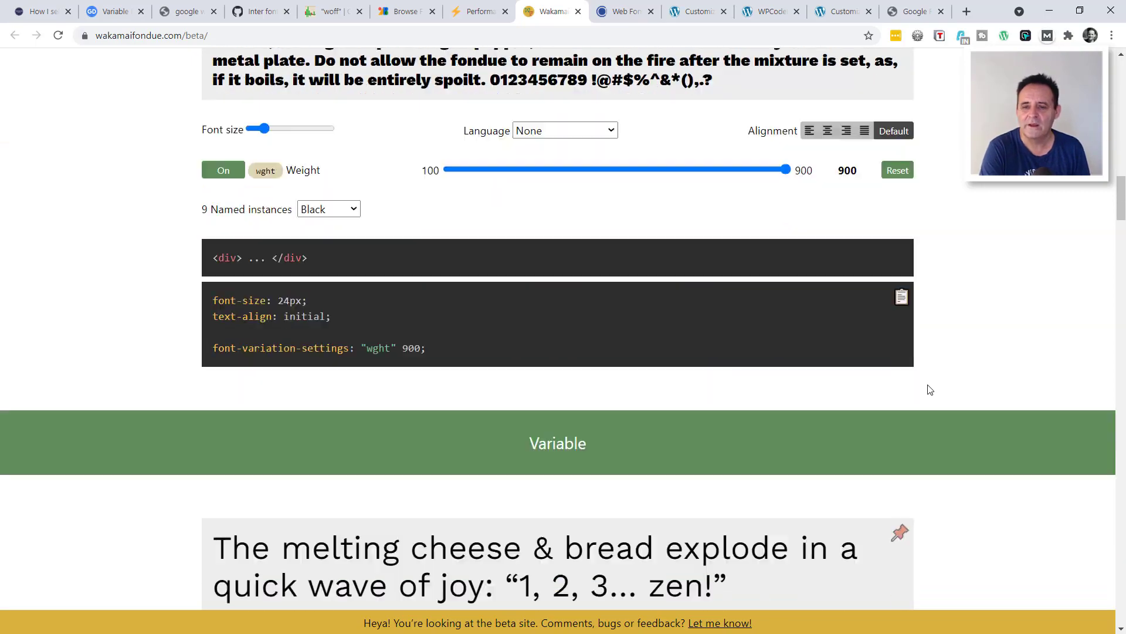
scroll(930, 397, down, 20)
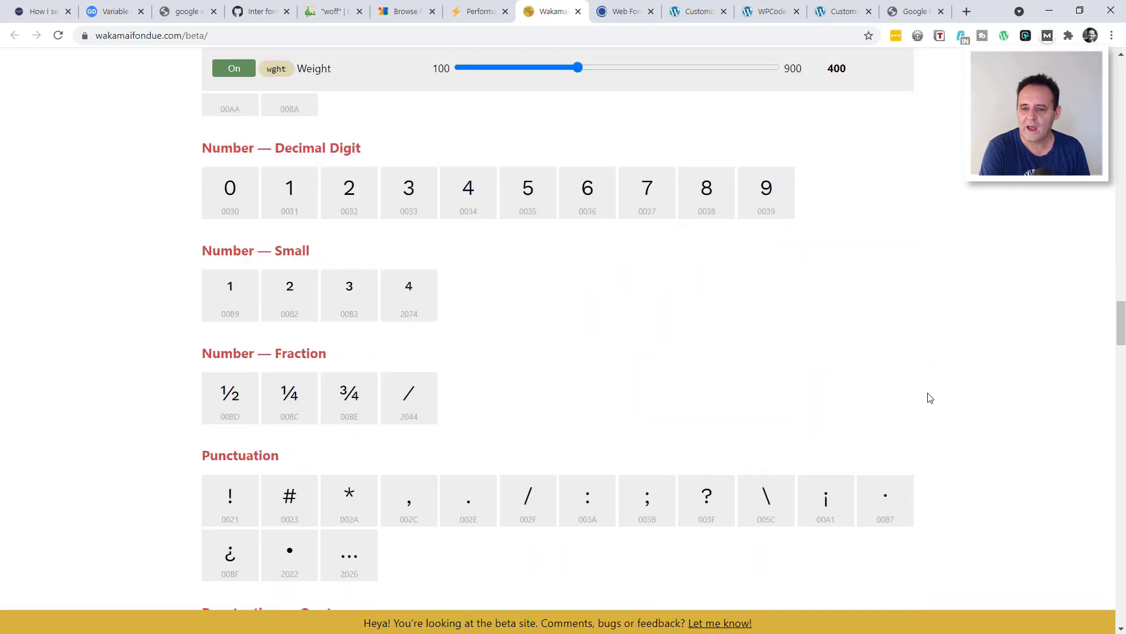
scroll(922, 404, down, 12)
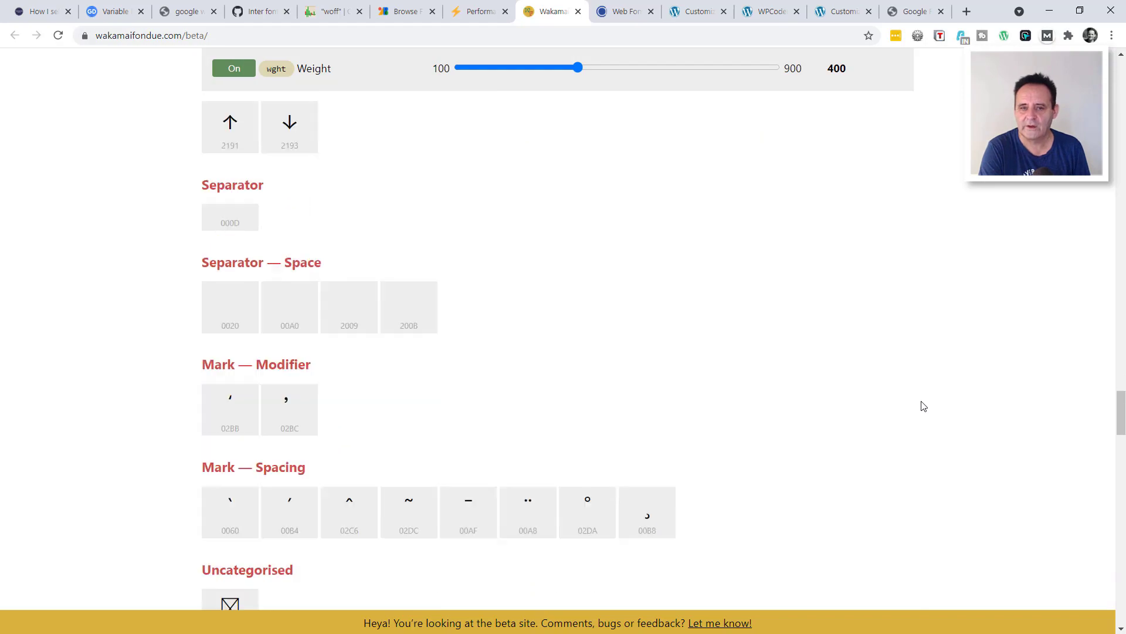
Compare the article's Example CSS with Wakamai Fondue's generated stylesheet and select the complete unicode-range declaration in its font-face rule
click(38, 12)
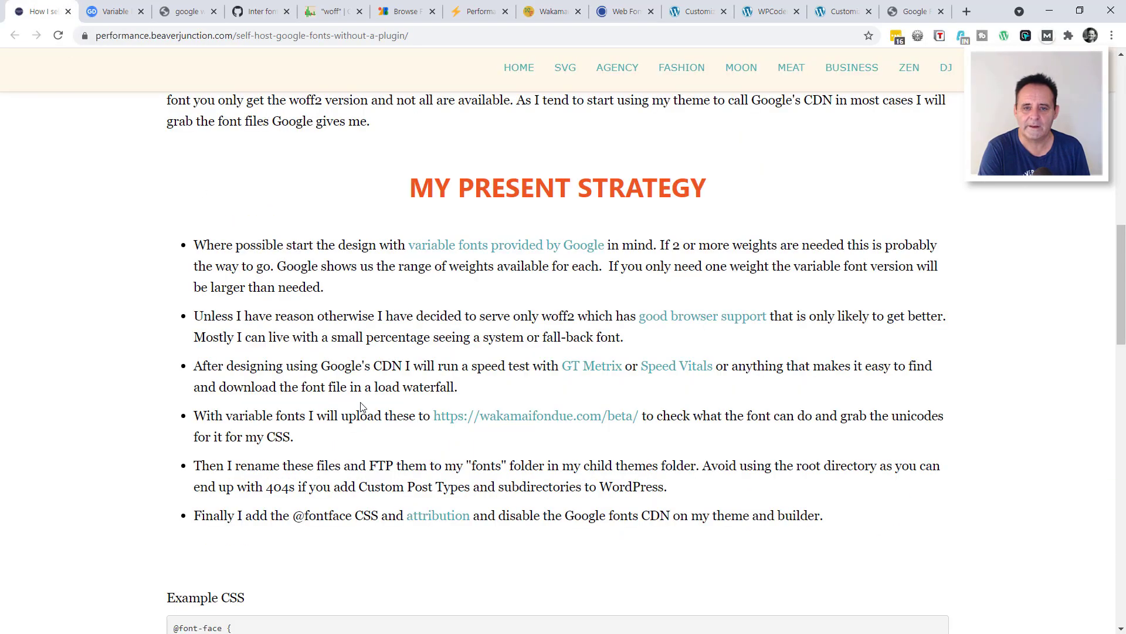
scroll(364, 407, down, 5)
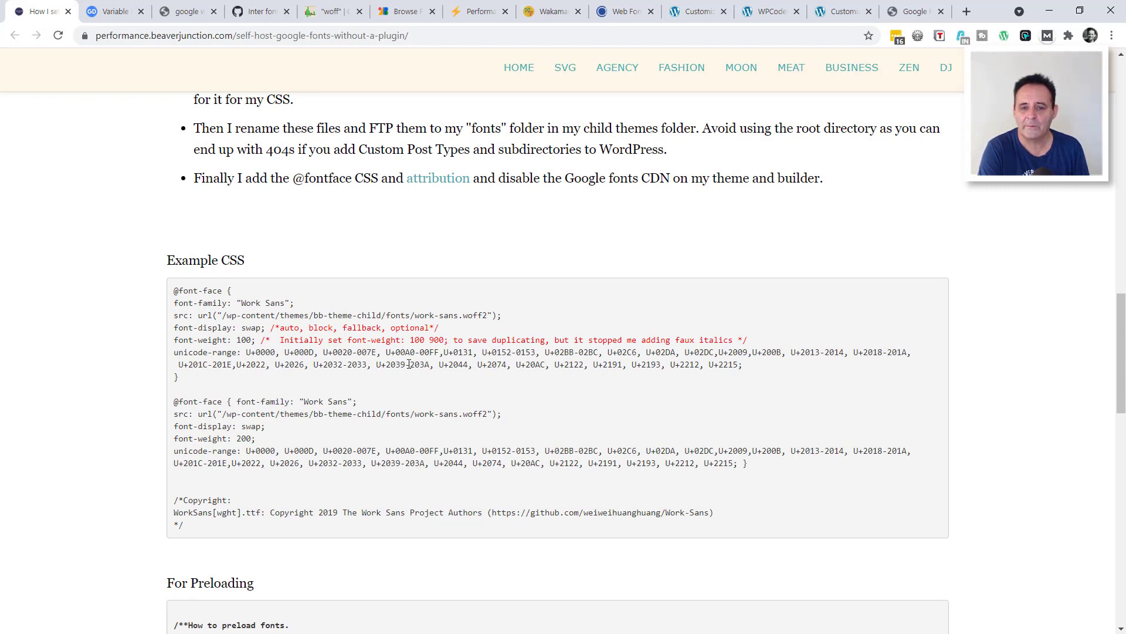
click(560, 12)
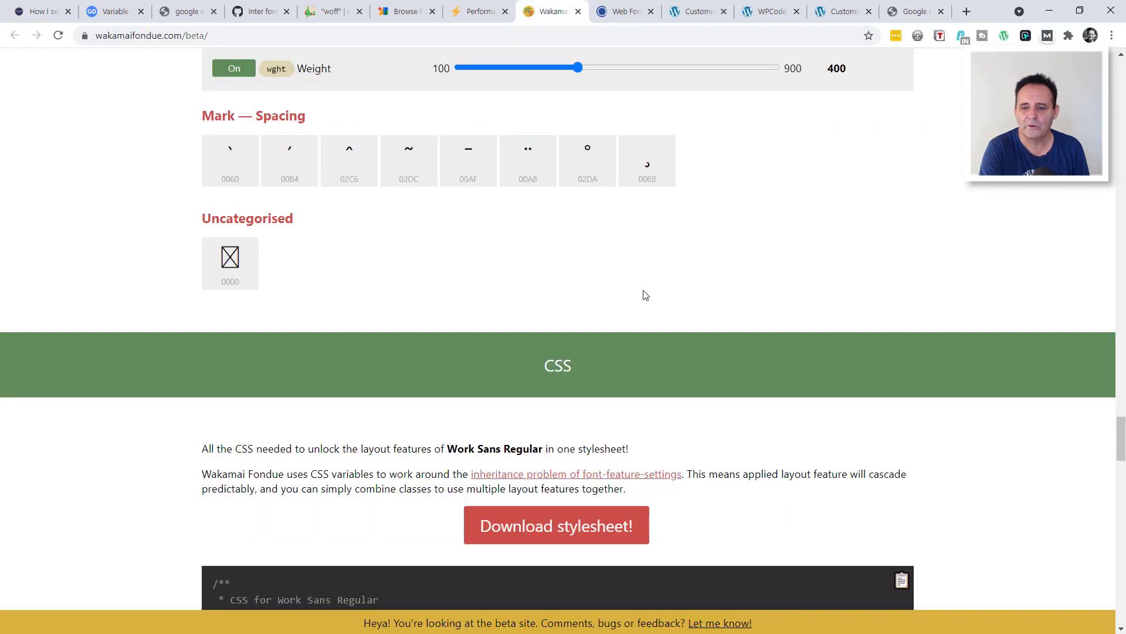
scroll(645, 299, down, 7)
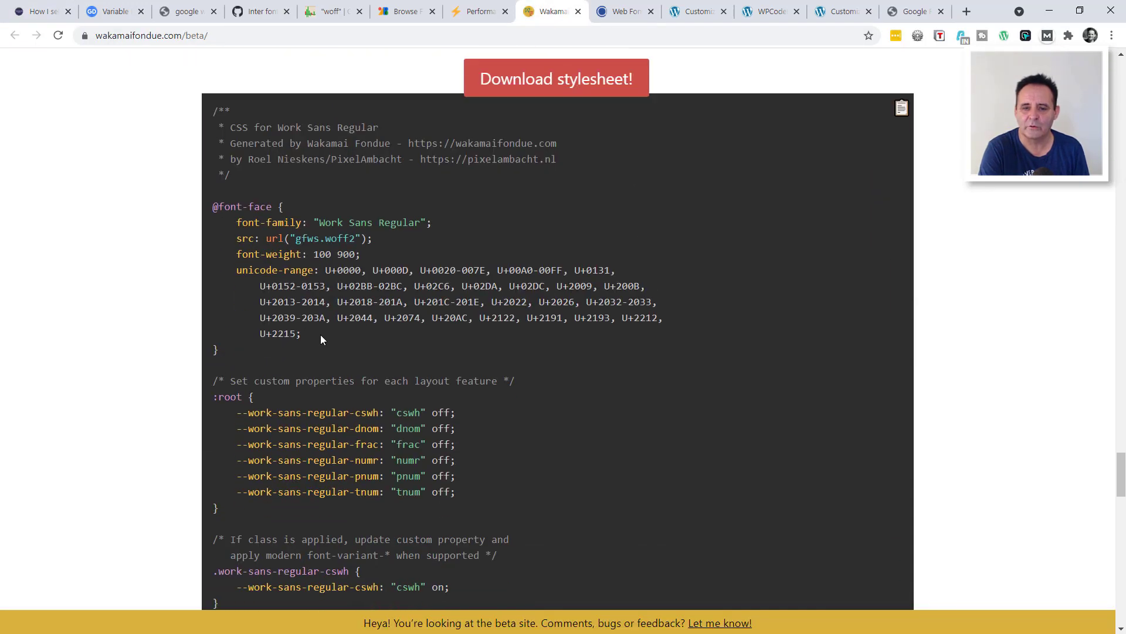
drag(321, 336, 231, 272)
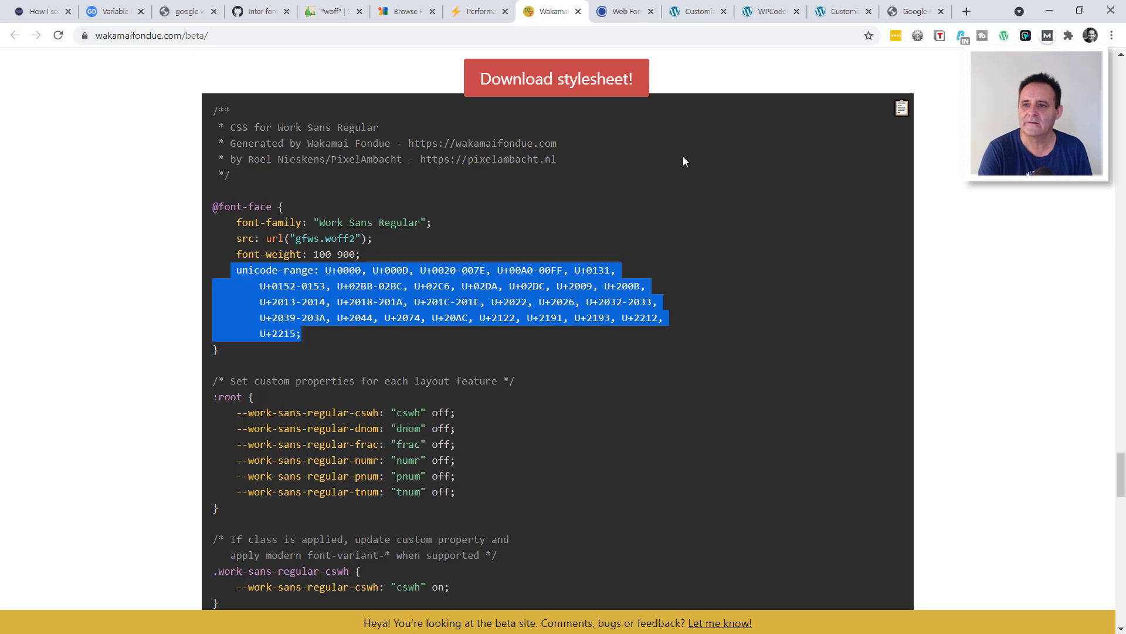
Review the Work Sans font-face rules for each weight and the copyright comment in site One's Additional CSS
click(697, 16)
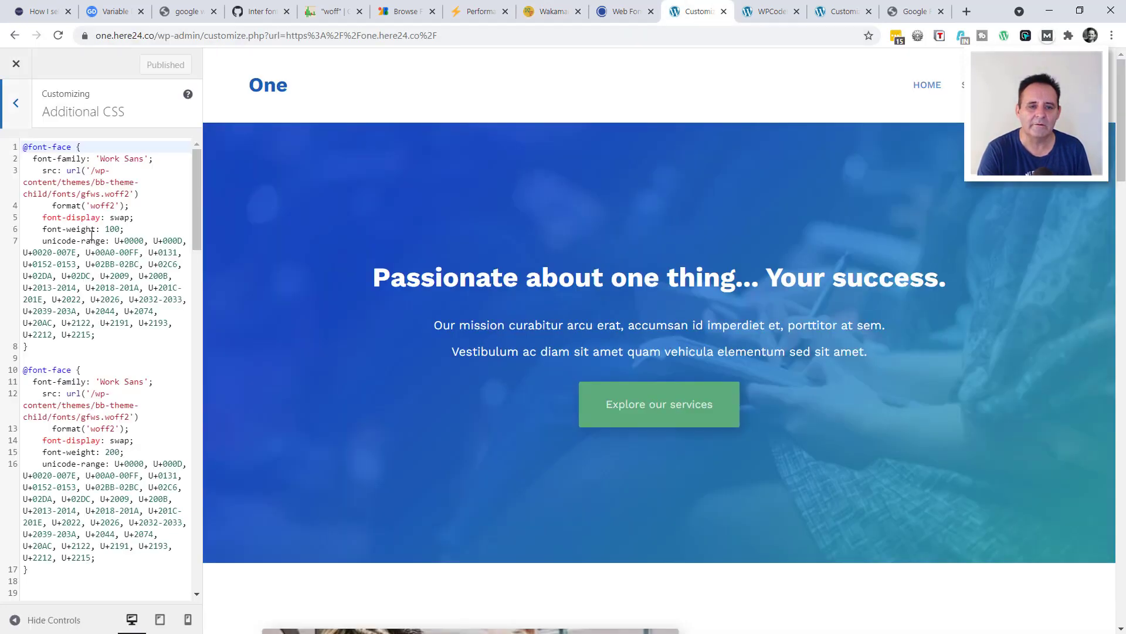
scroll(130, 411, down, 2)
scroll(114, 340, down, 12)
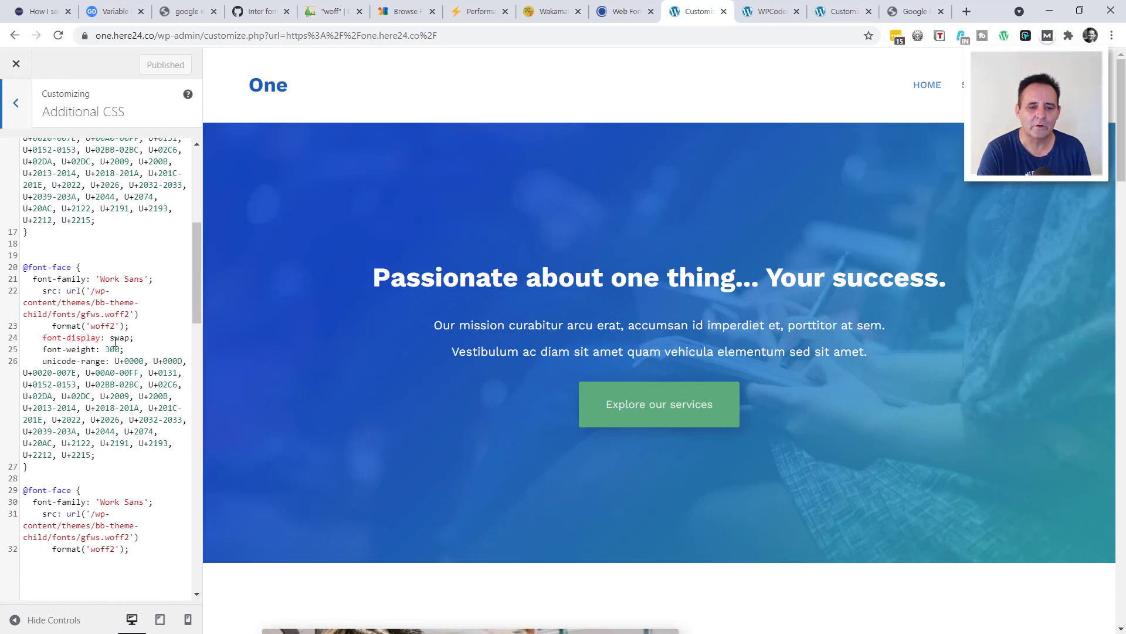
scroll(64, 374, down, 12)
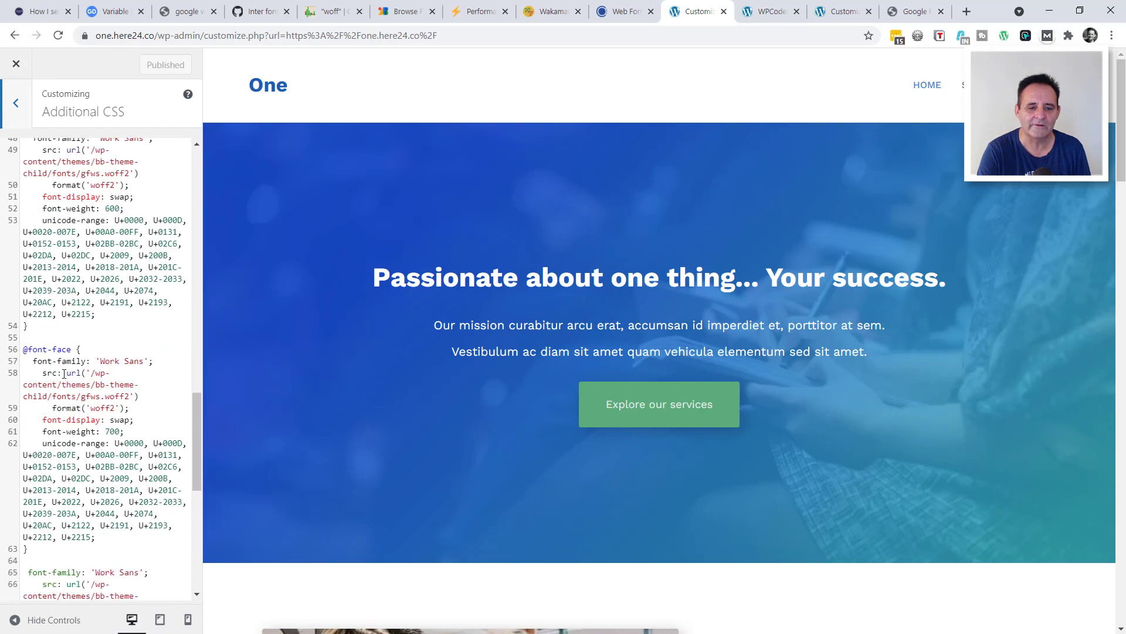
scroll(64, 373, down, 1)
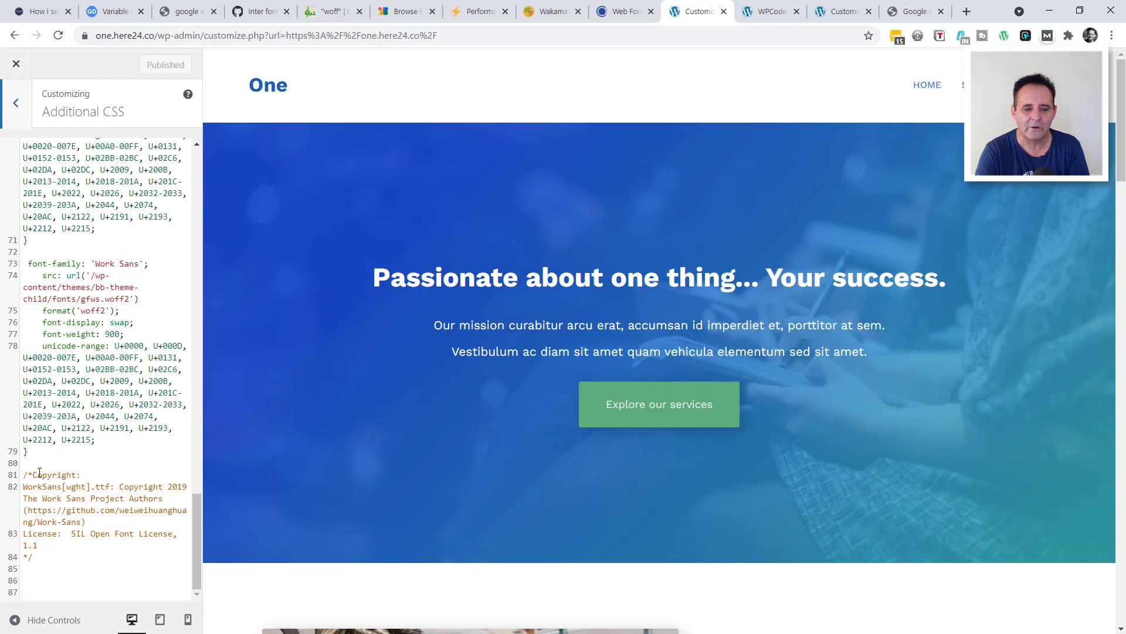
Check the Google Fonts Open Source Font Attribution page against the copyright comment in site One's Additional CSS
click(912, 6)
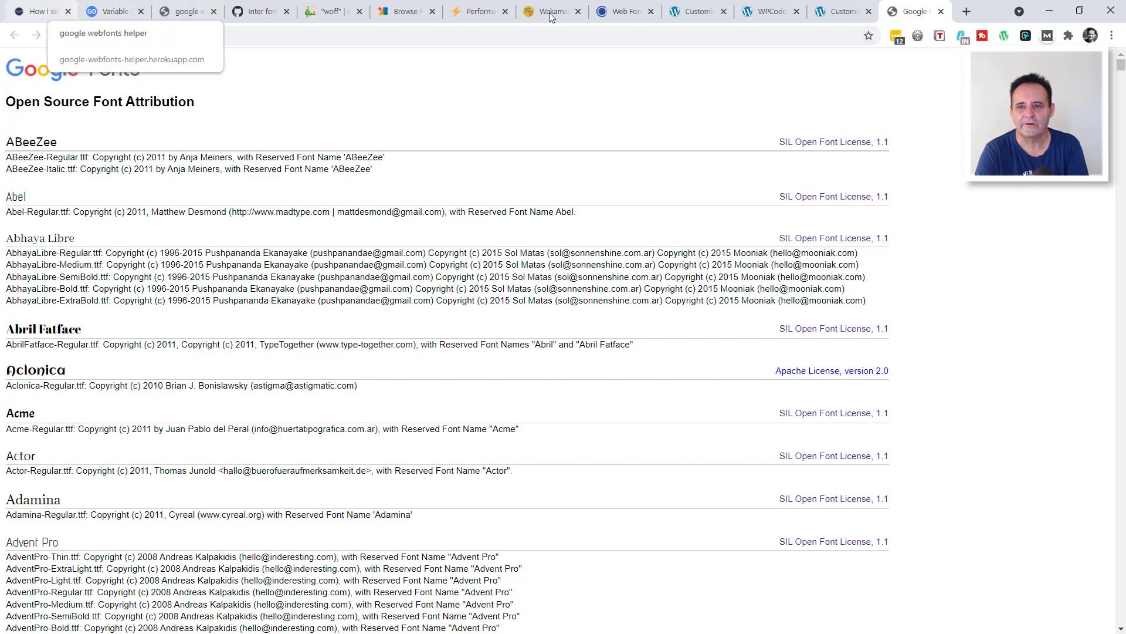
click(696, 15)
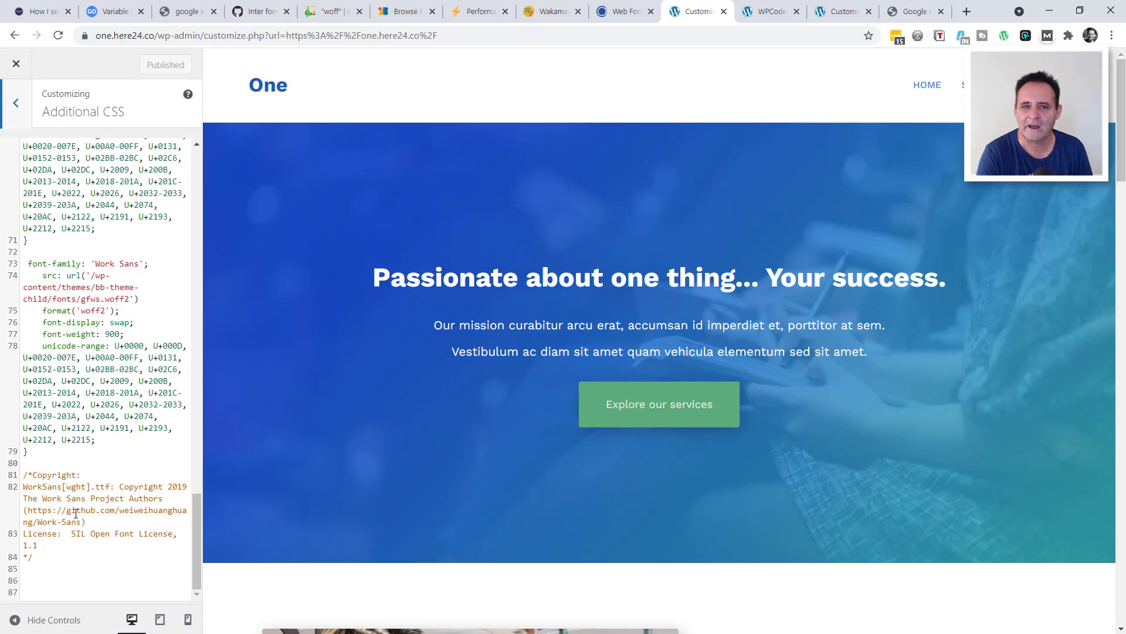
Review the self-hosting article's sections on preloading, stopping Google's CDN, fall-back fonts and mobile test results, ending at its Example CSS
click(38, 12)
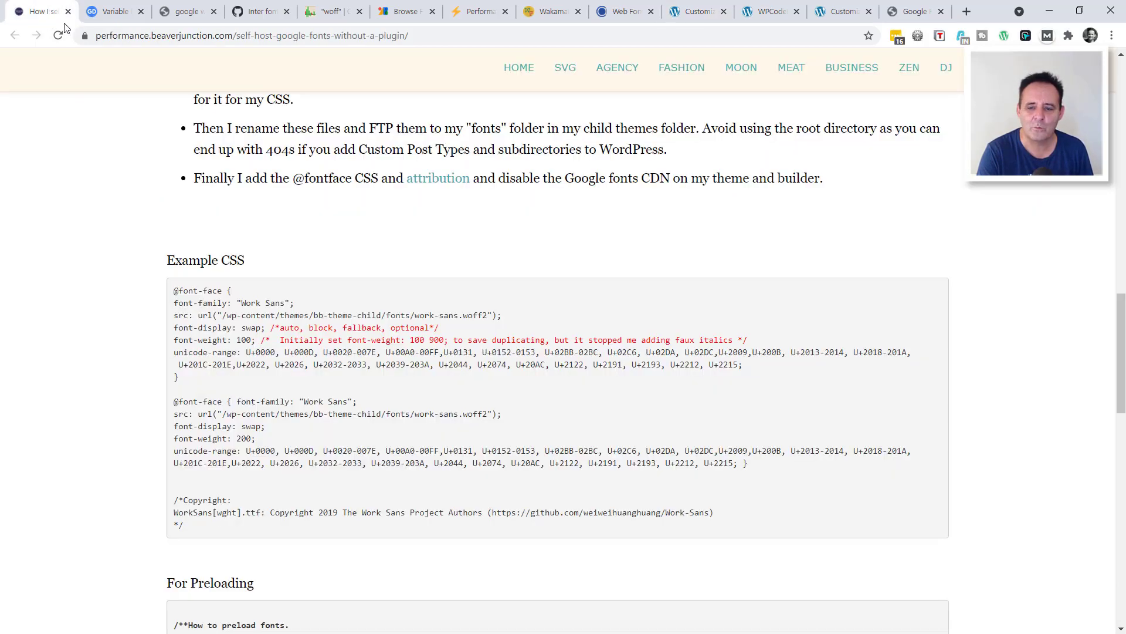
scroll(528, 294, down, 10)
scroll(584, 349, down, 5)
scroll(584, 352, up, 4)
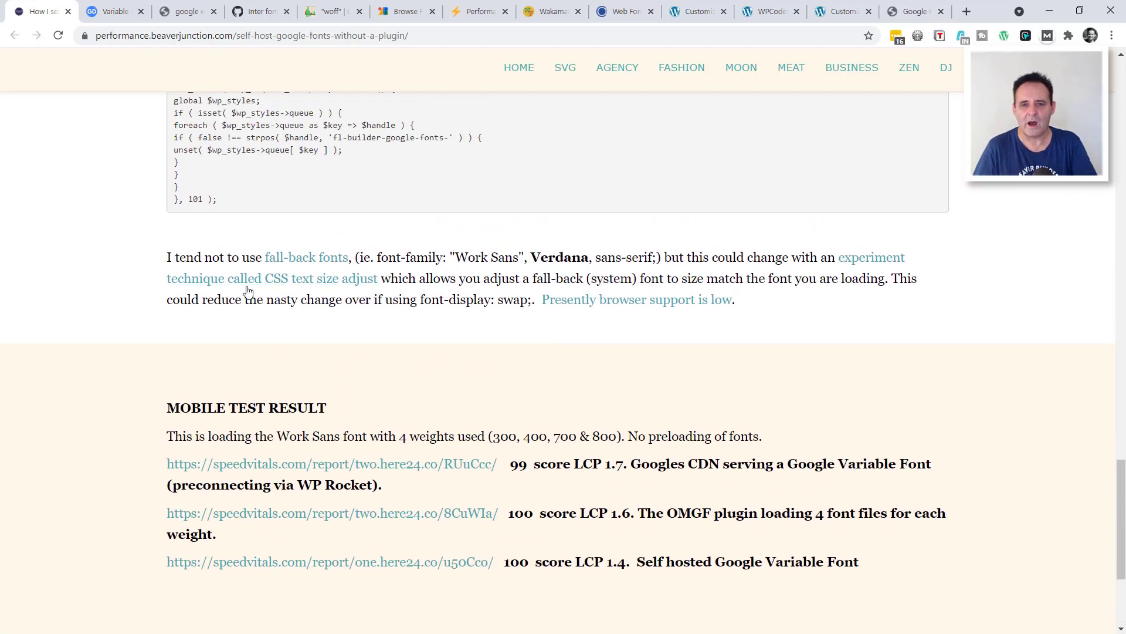
scroll(248, 292, up, 8)
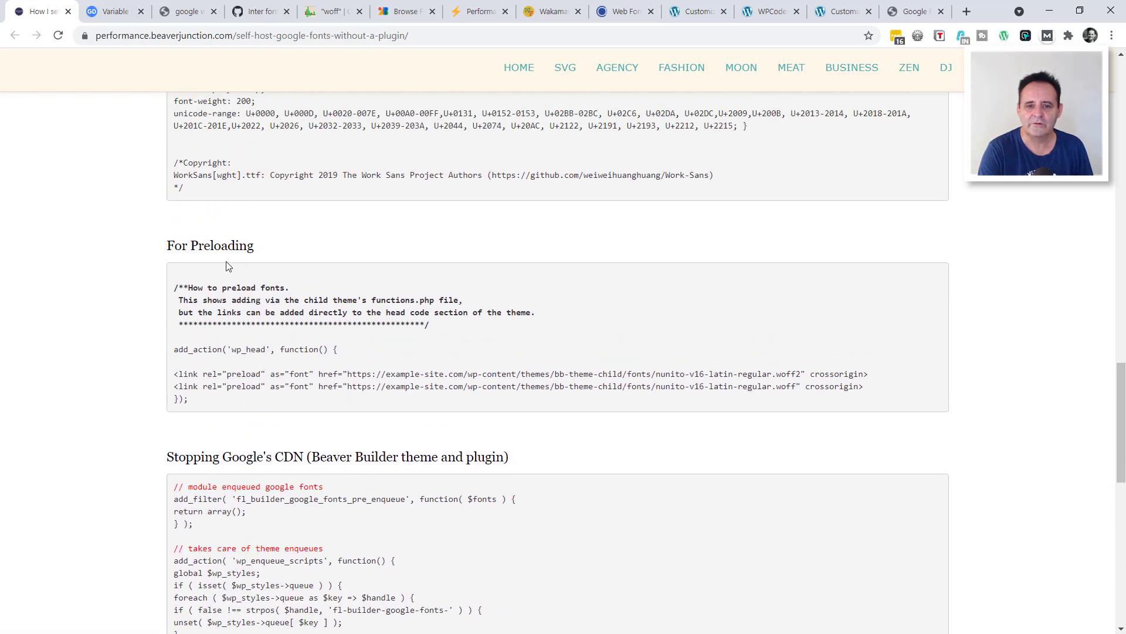
scroll(306, 274, down, 3)
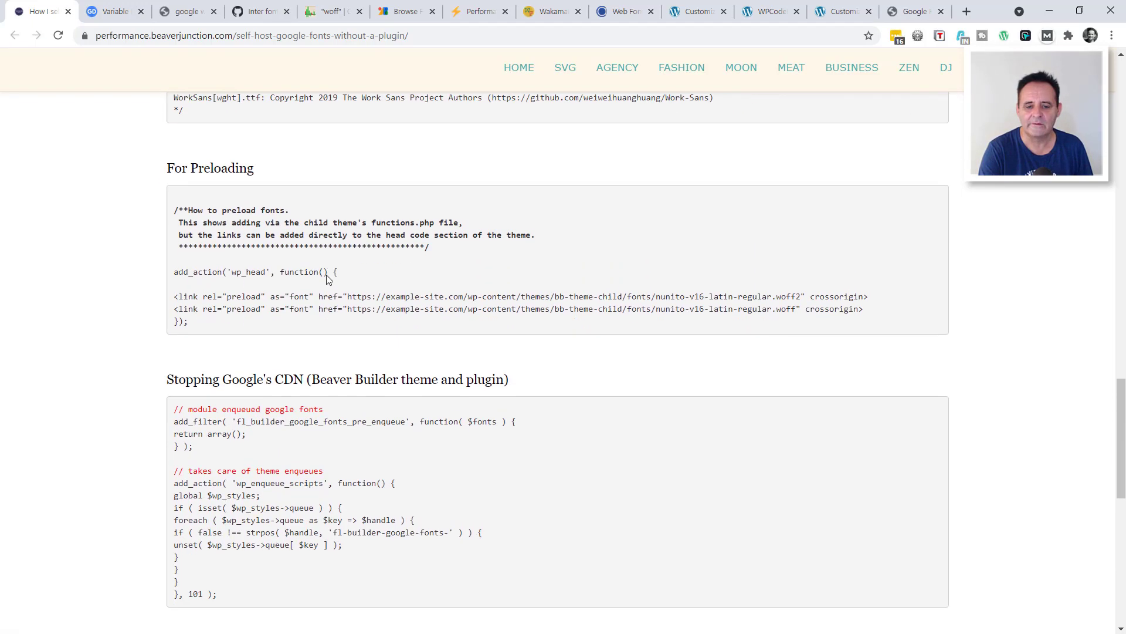
scroll(327, 280, up, 2)
scroll(331, 284, up, 4)
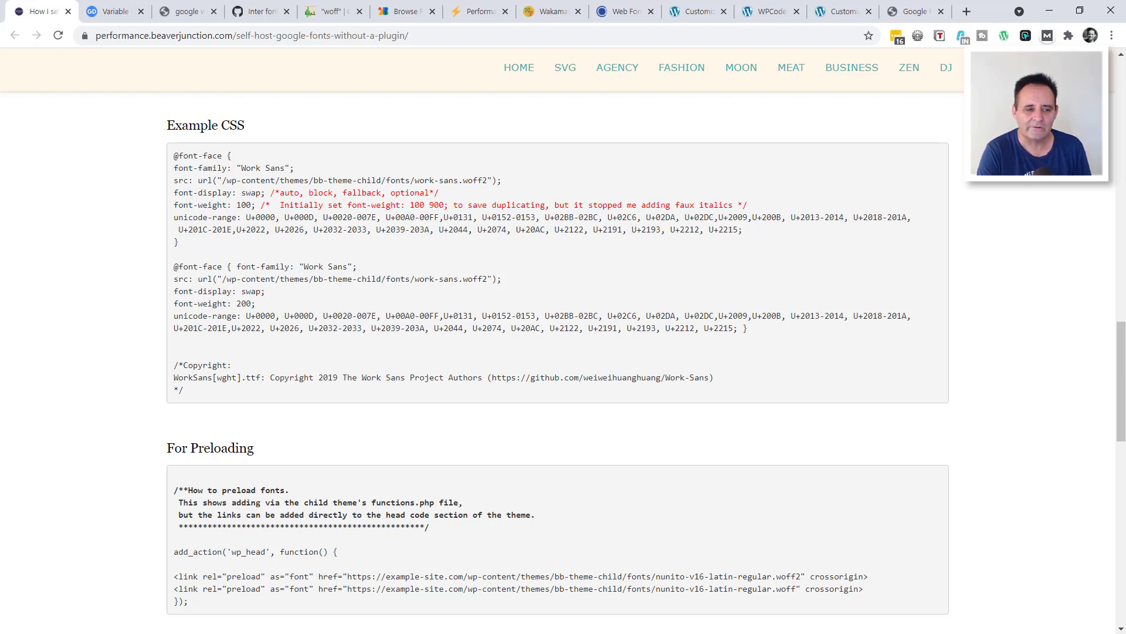
Switch to the font-size-adjust CodePen demo, inspect its .webfont CSS and toggle font-size-adjust on the sample text before returning to the article
key(alt+Tab)
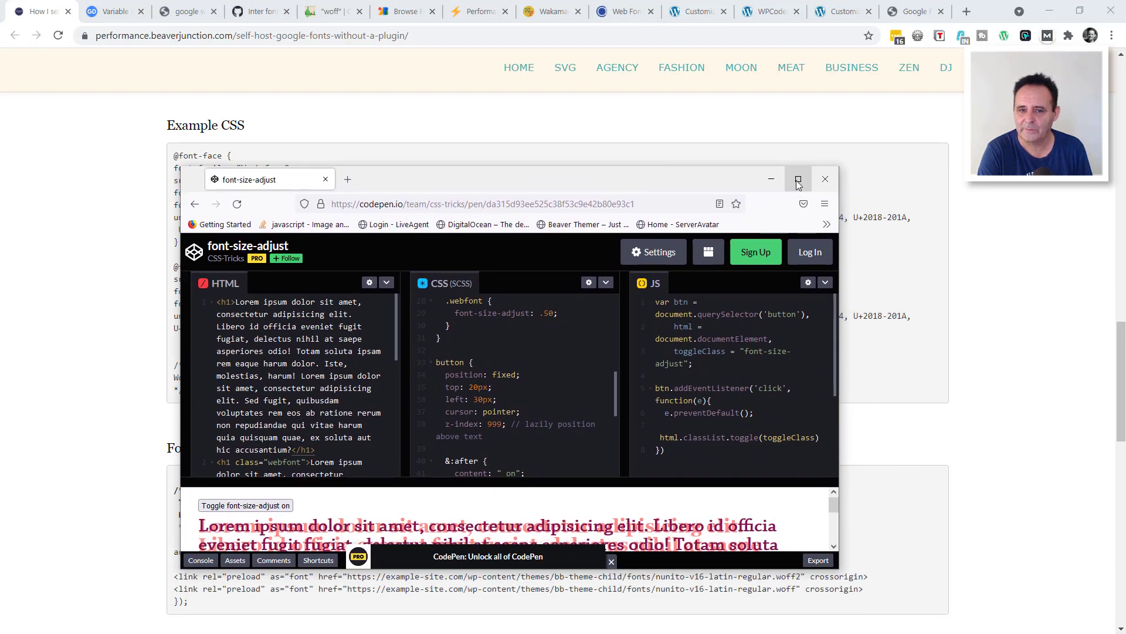
click(798, 179)
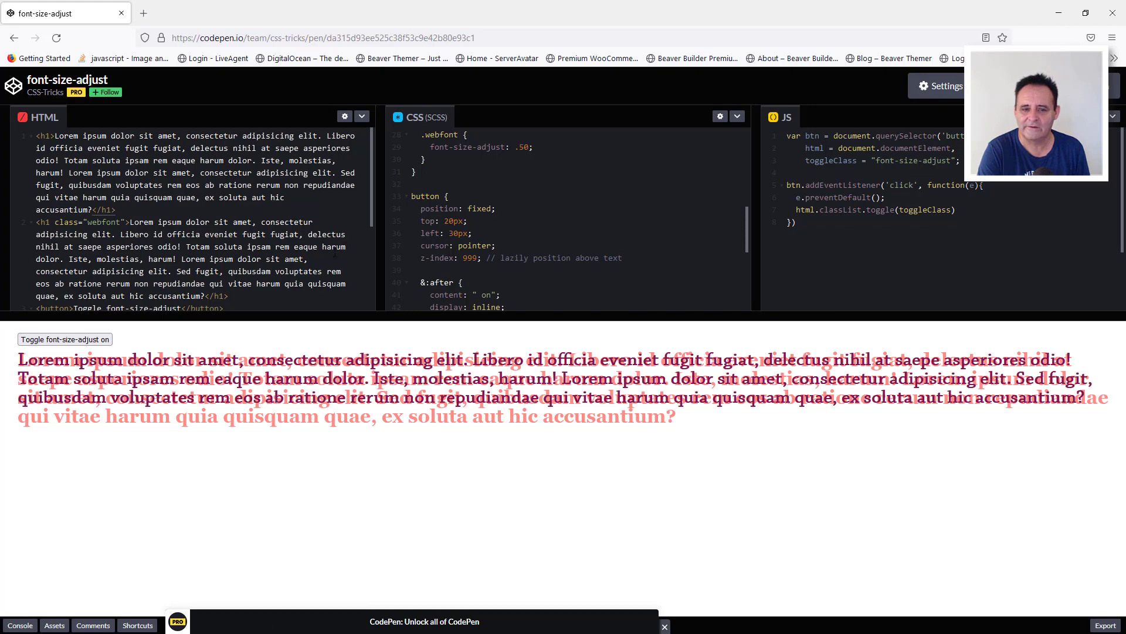
drag(750, 232, 557, 199)
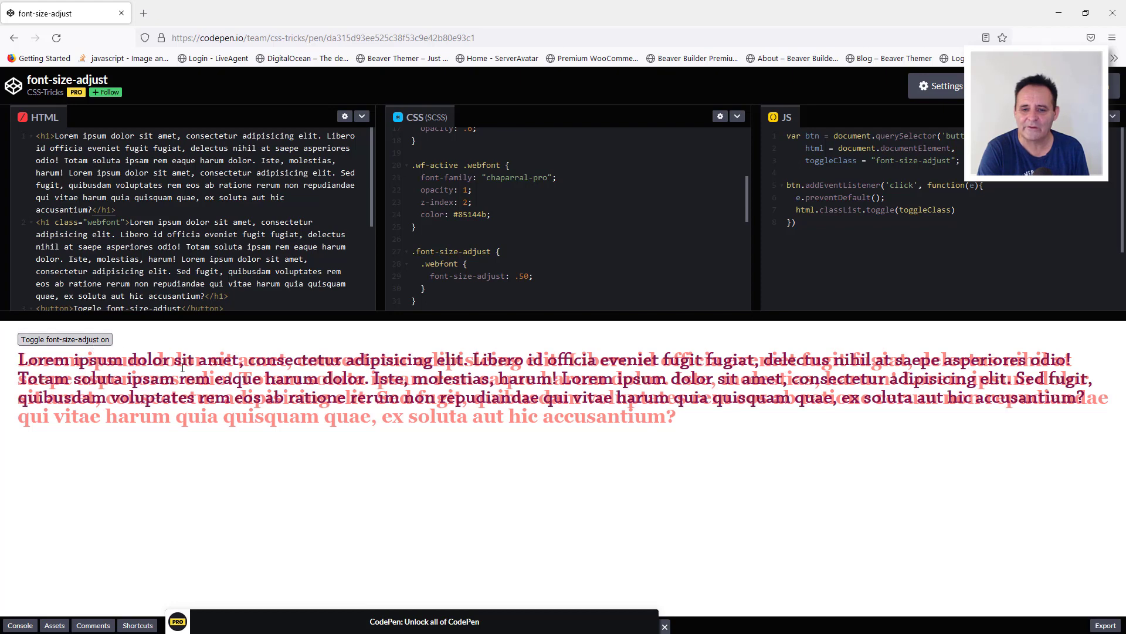
click(85, 345)
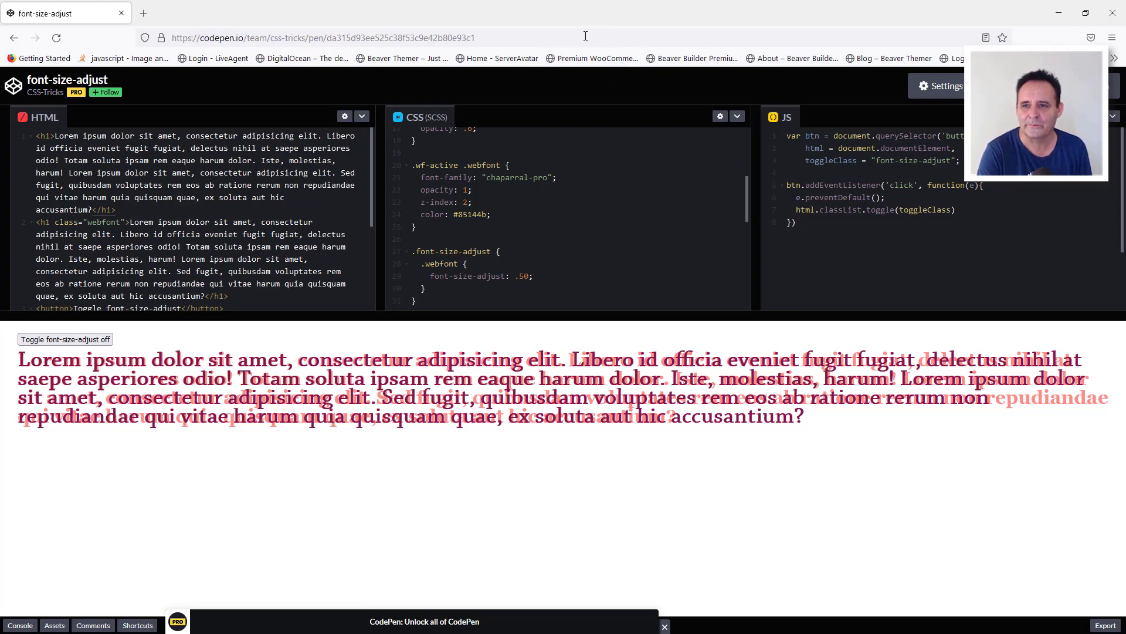
key(super+Down)
key(super+Down)
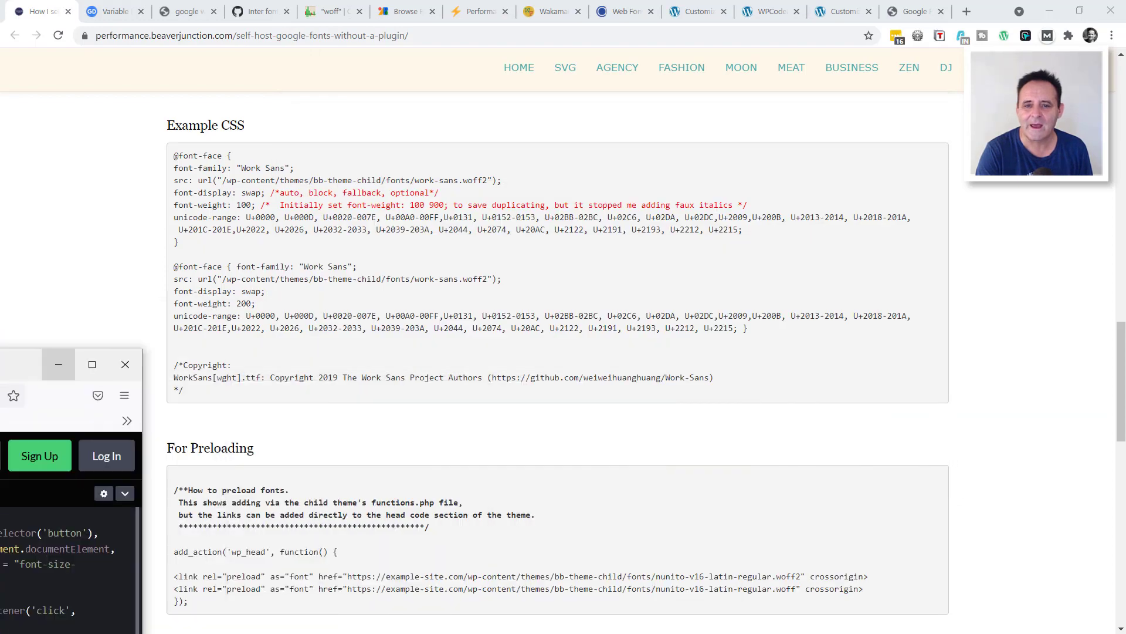